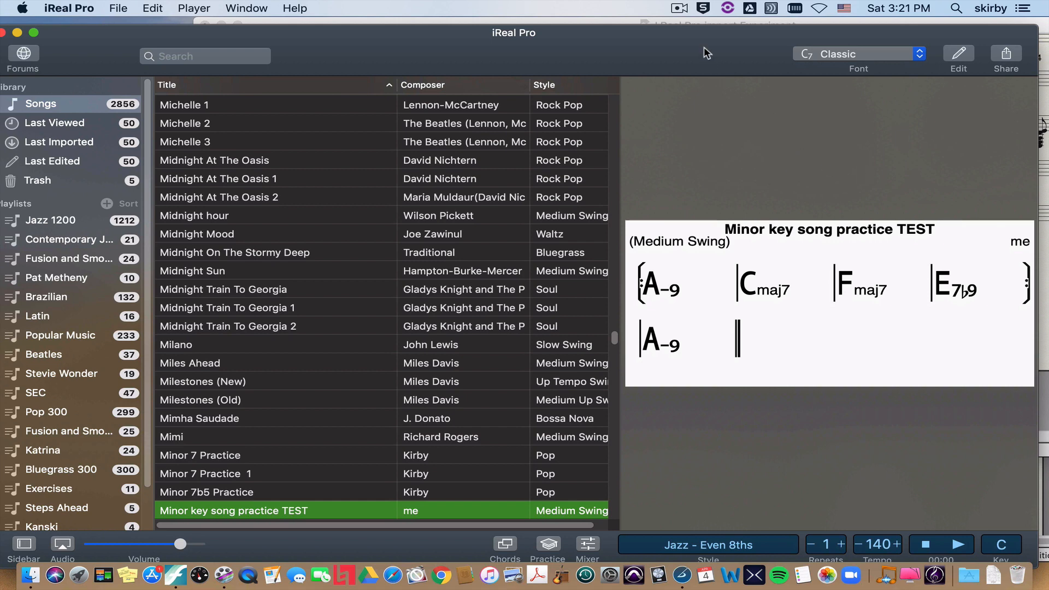
Step: Play a short excerpt of Minor key song practice TEST and stop the playback
{"action": "left_click_drag", "start_coordinate": [707, 53], "coordinate": [748, 53]}
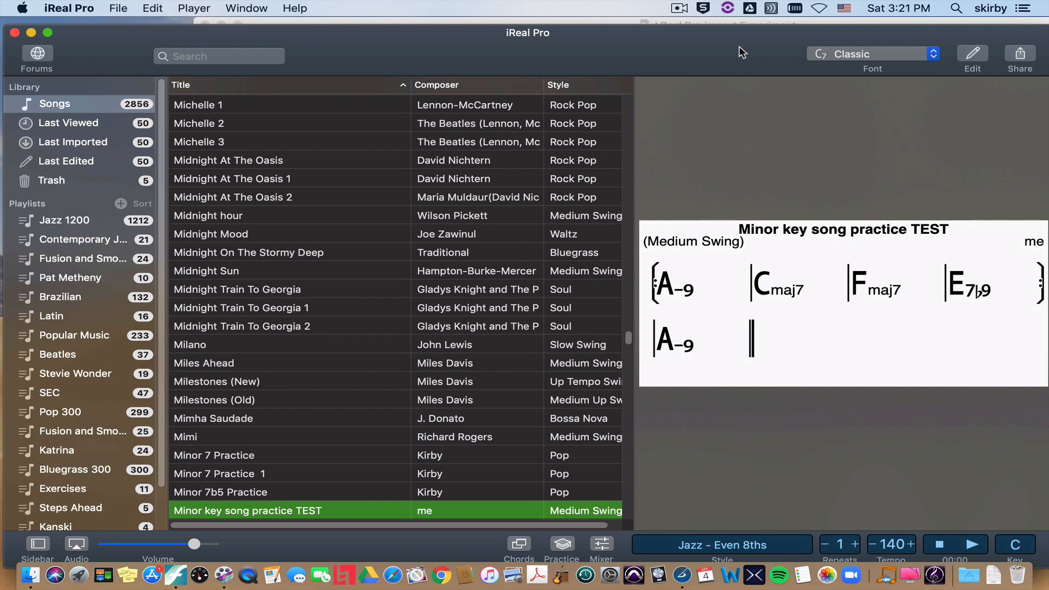
{"action": "left_click_drag", "start_coordinate": [695, 56], "coordinate": [692, 49]}
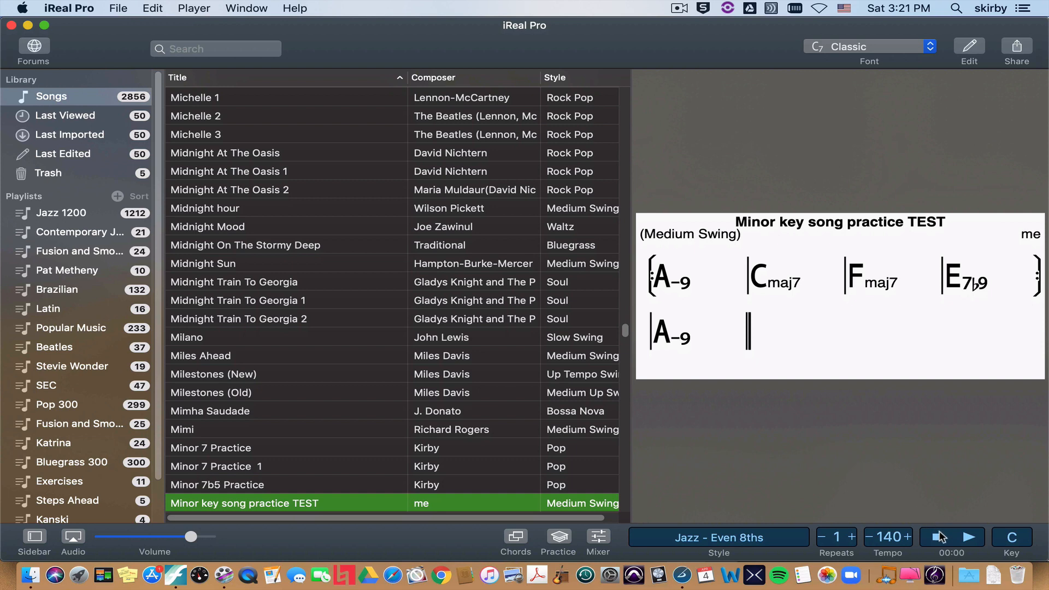
{"action": "left_click", "coordinate": [940, 535]}
{"action": "left_click", "coordinate": [970, 538]}
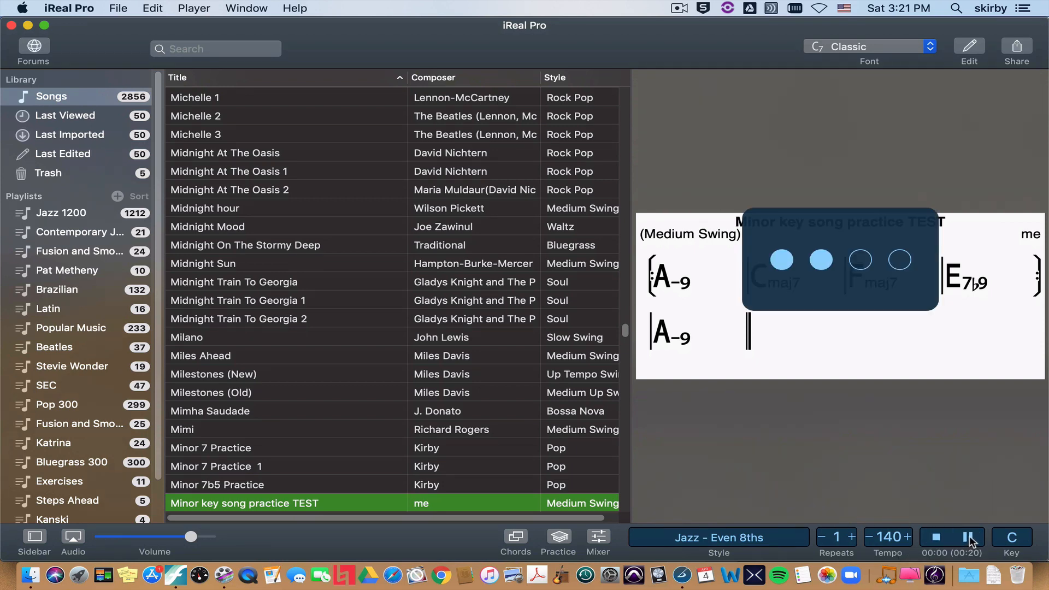
{"action": "left_click", "coordinate": [937, 541]}
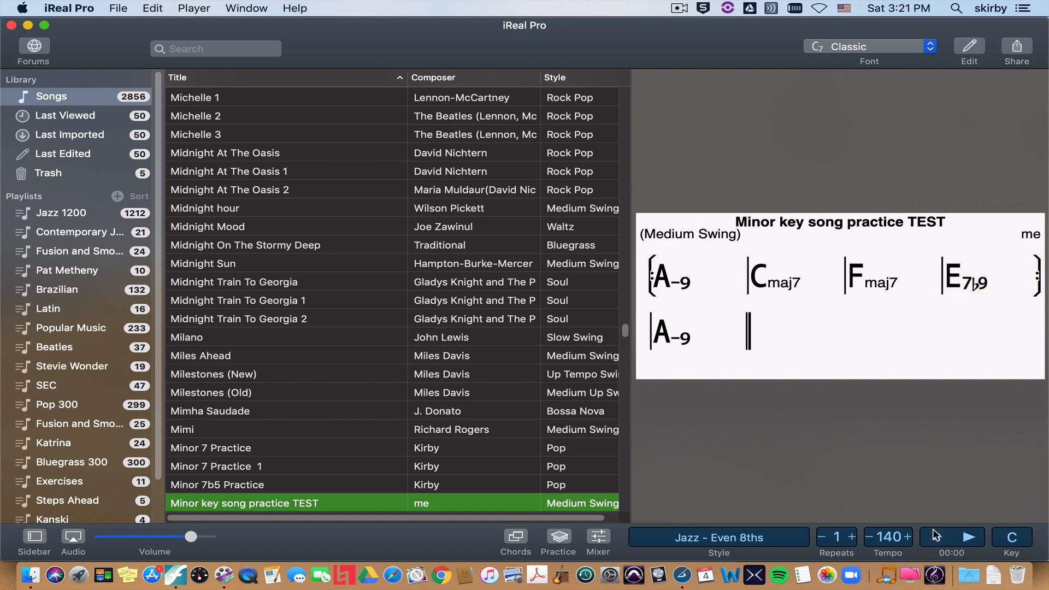
{"action": "left_click", "coordinate": [1016, 48]}
{"action": "left_click", "coordinate": [976, 85]}
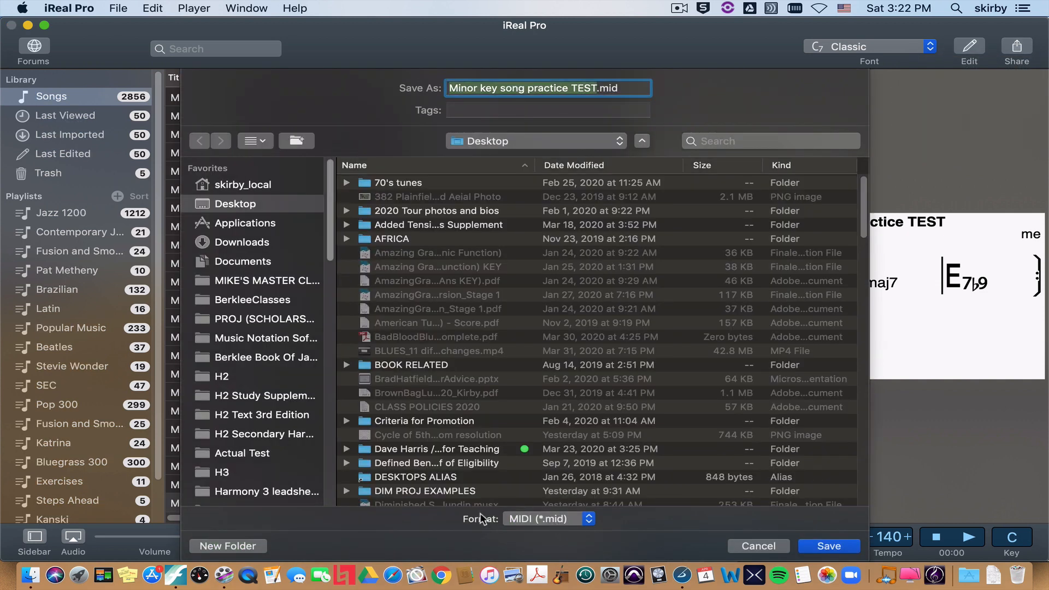
{"action": "left_click", "coordinate": [749, 545]}
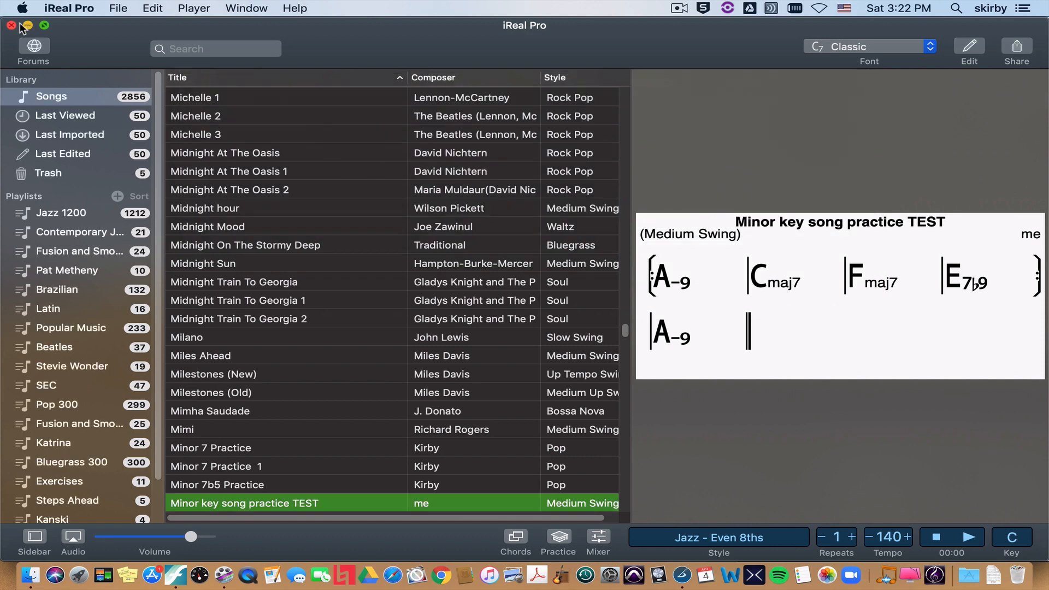
Step: Minimize iReal Pro, switch to Finale and close the untitled score, clearing the view to the desktop files
{"action": "left_click", "coordinate": [27, 25]}
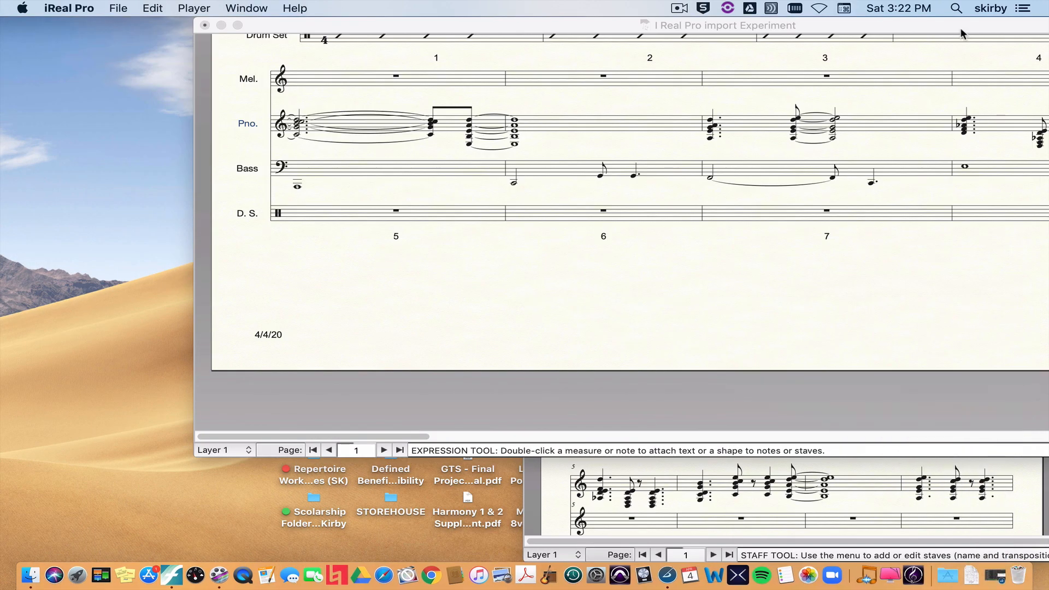
{"action": "left_click_drag", "start_coordinate": [961, 28], "coordinate": [380, 31]}
{"action": "left_click_drag", "start_coordinate": [904, 136], "coordinate": [660, 119]}
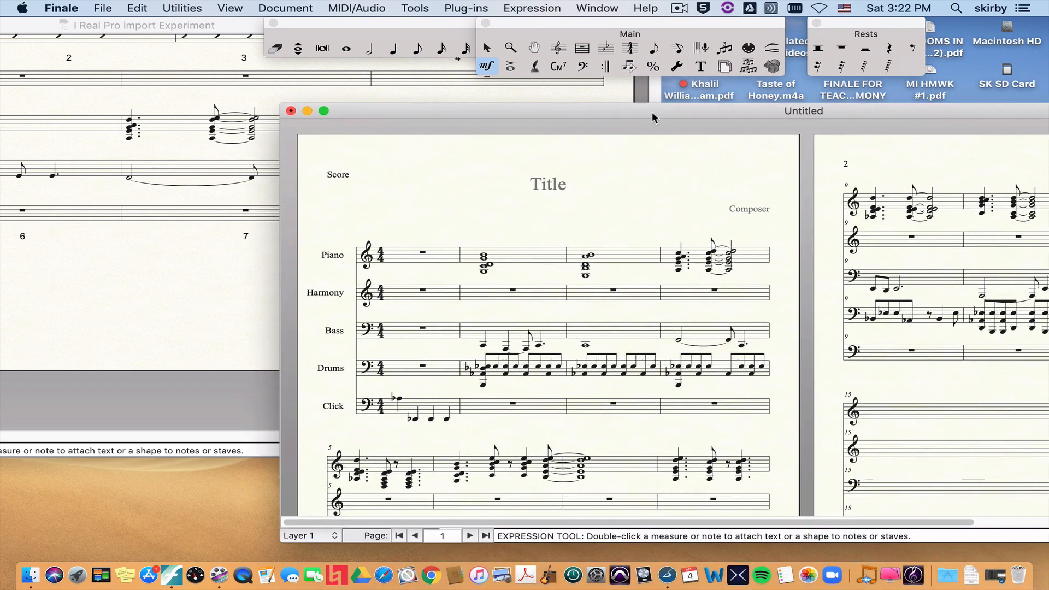
{"action": "left_click", "coordinate": [290, 111]}
{"action": "left_click", "coordinate": [749, 194]}
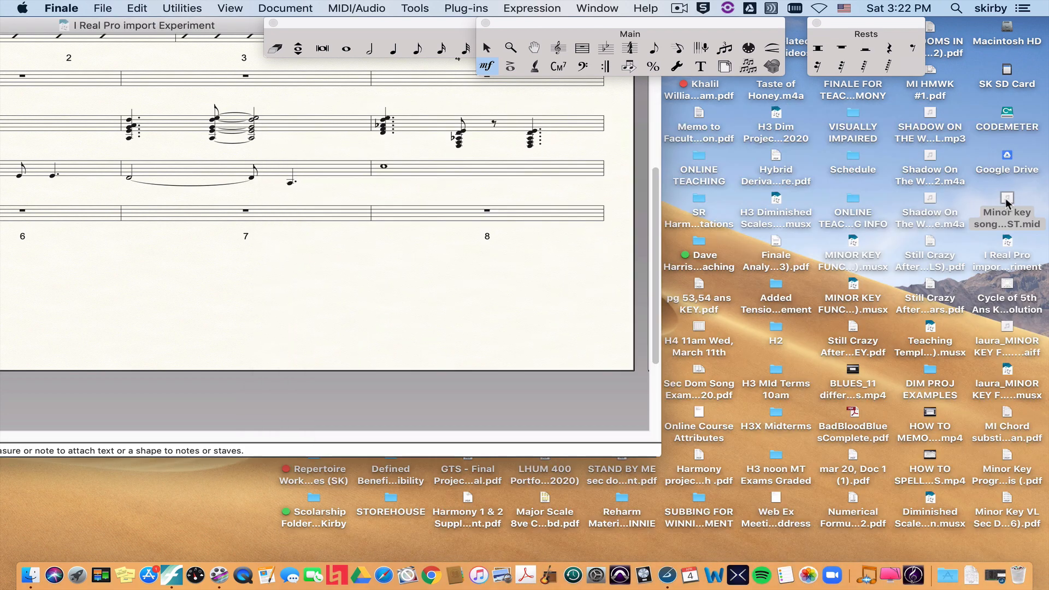
Step: Open Minor key song practice TEST.mid from the desktop in Finale, importing it with tracks becoming staves
{"action": "right_click", "coordinate": [1008, 204]}
{"action": "mouse_move", "coordinate": [957, 220]}
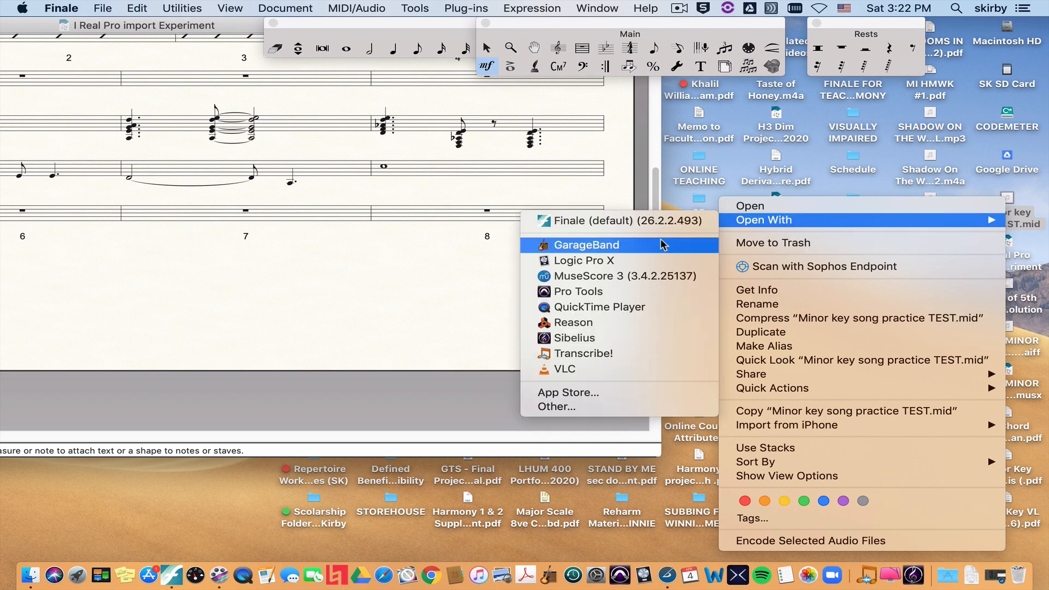
{"action": "left_click", "coordinate": [624, 221]}
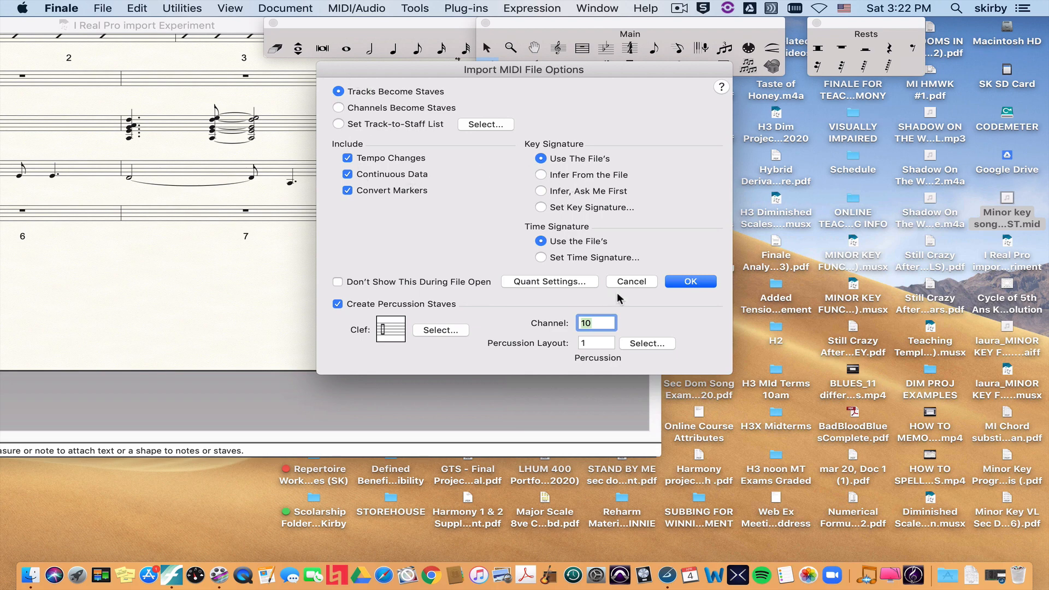
{"action": "left_click", "coordinate": [689, 287]}
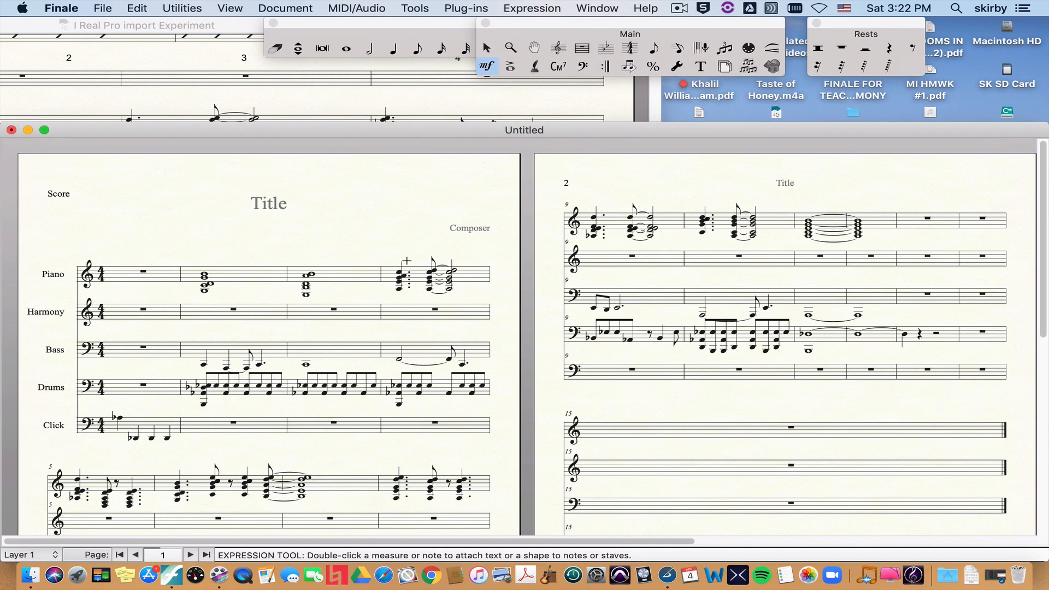
Step: Arrange the windows of the Untitled score and I Real Pro import Experiment so both are reachable, showing the Experiment score's first system
{"action": "left_click_drag", "start_coordinate": [319, 141], "coordinate": [435, 109]}
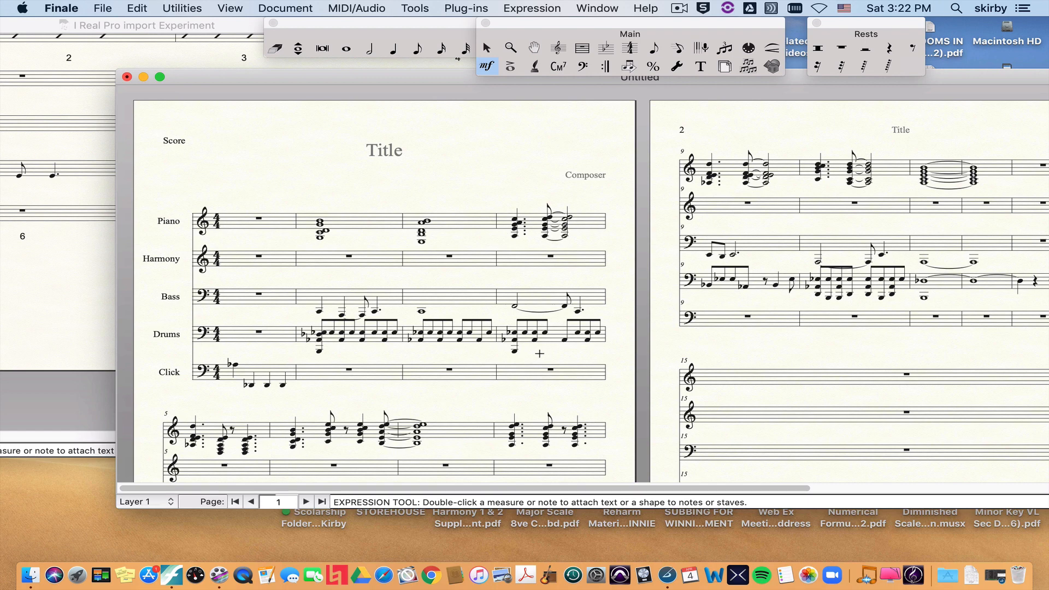
{"action": "left_click_drag", "start_coordinate": [302, 82], "coordinate": [656, 158]}
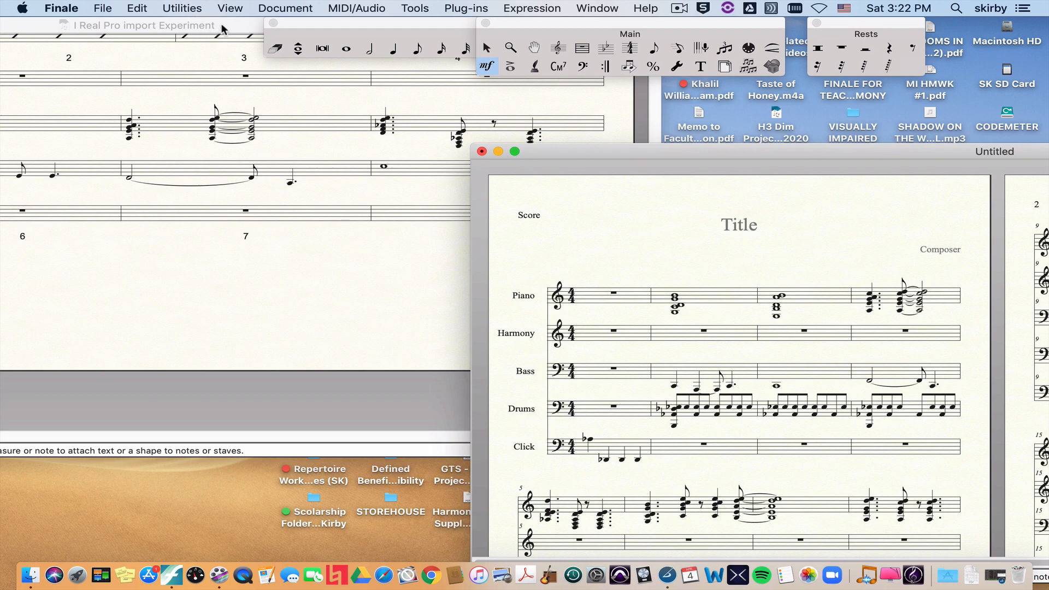
{"action": "left_click_drag", "start_coordinate": [221, 29], "coordinate": [575, 110]}
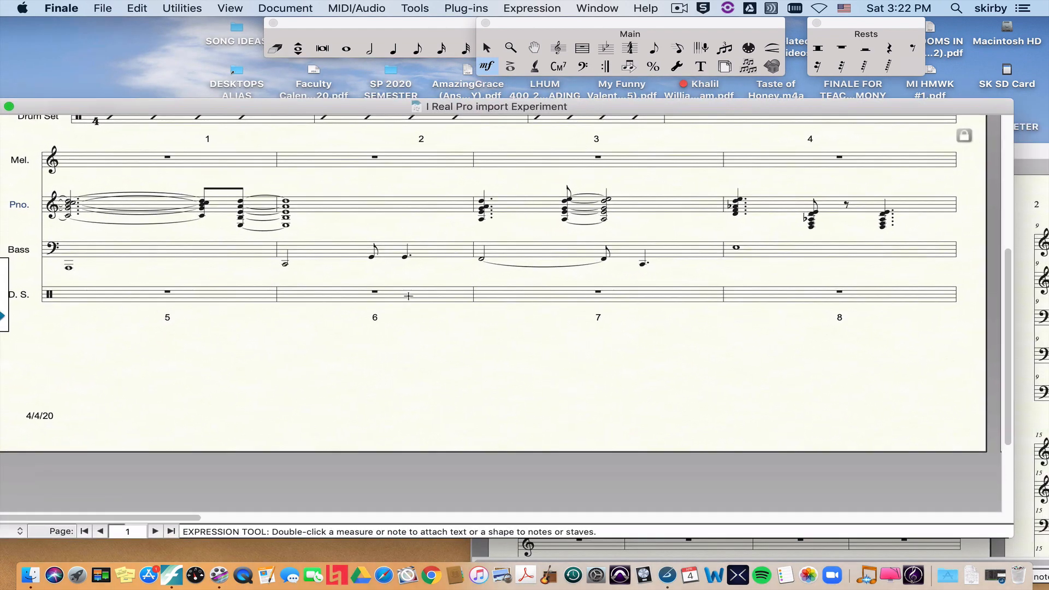
{"action": "scroll", "coordinate": [409, 296], "scroll_direction": "up", "scroll_amount": 5}
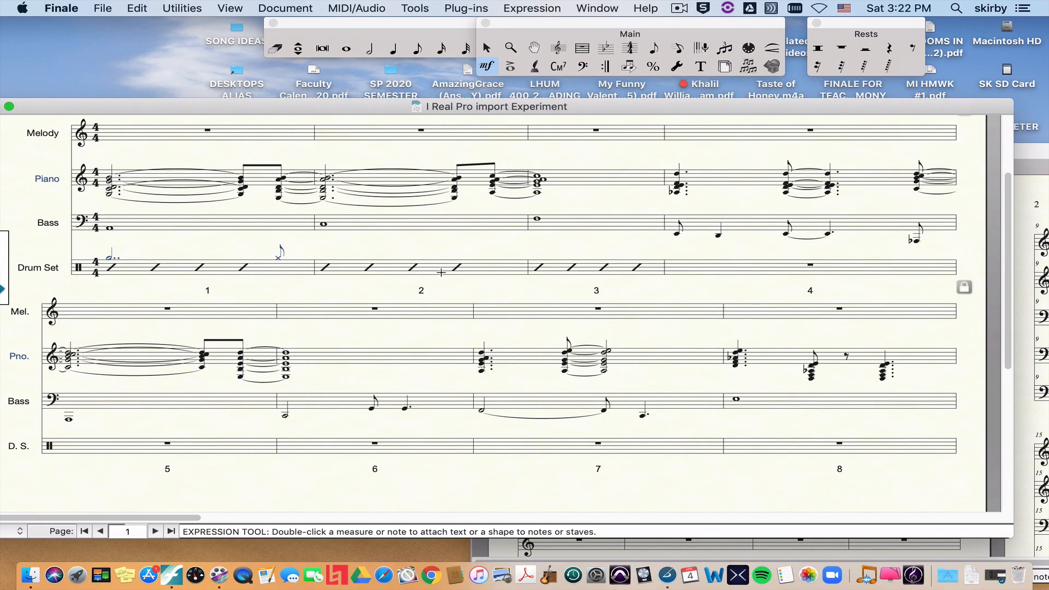
Step: Copy the piano and bass music from measure 2 onward of Untitled into the matching staves of I Real Pro import Experiment
{"action": "left_click", "coordinate": [1026, 162]}
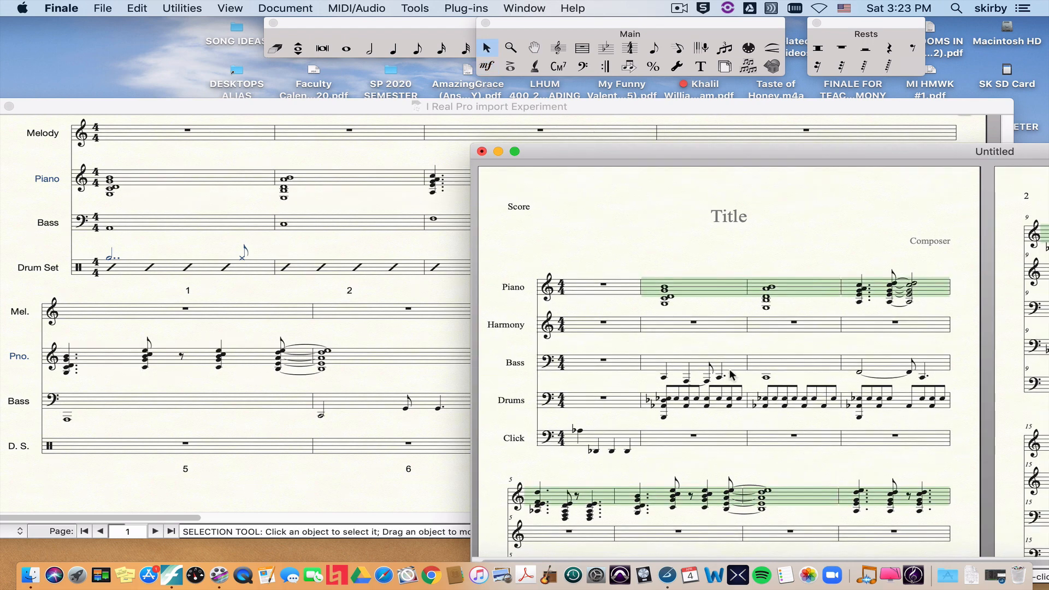
{"action": "left_click", "coordinate": [717, 371]}
{"action": "scroll", "coordinate": [720, 376], "scroll_direction": "right", "scroll_amount": 10}
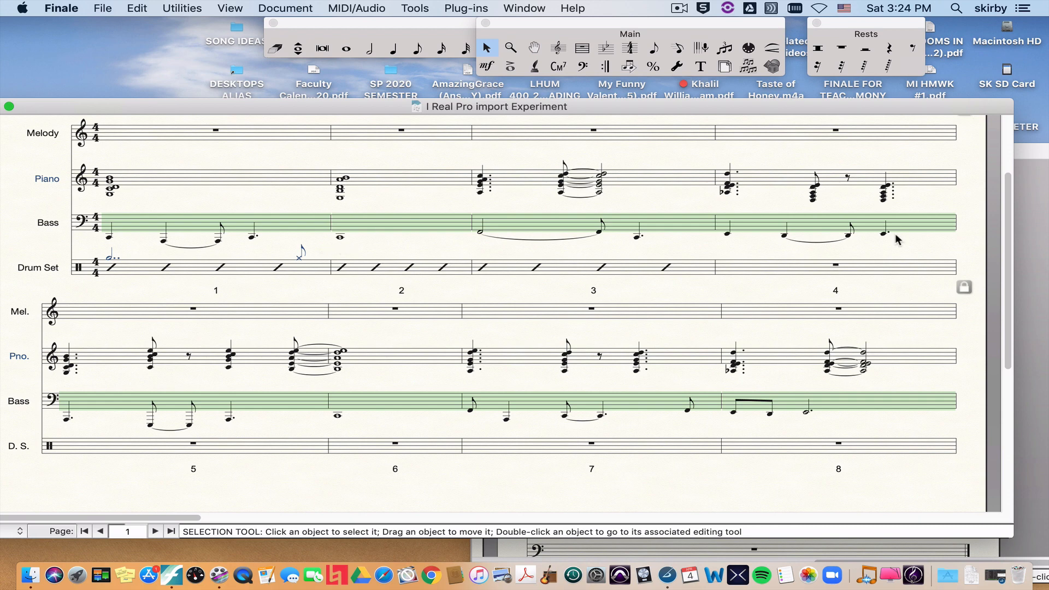
{"action": "left_click", "coordinate": [1019, 225]}
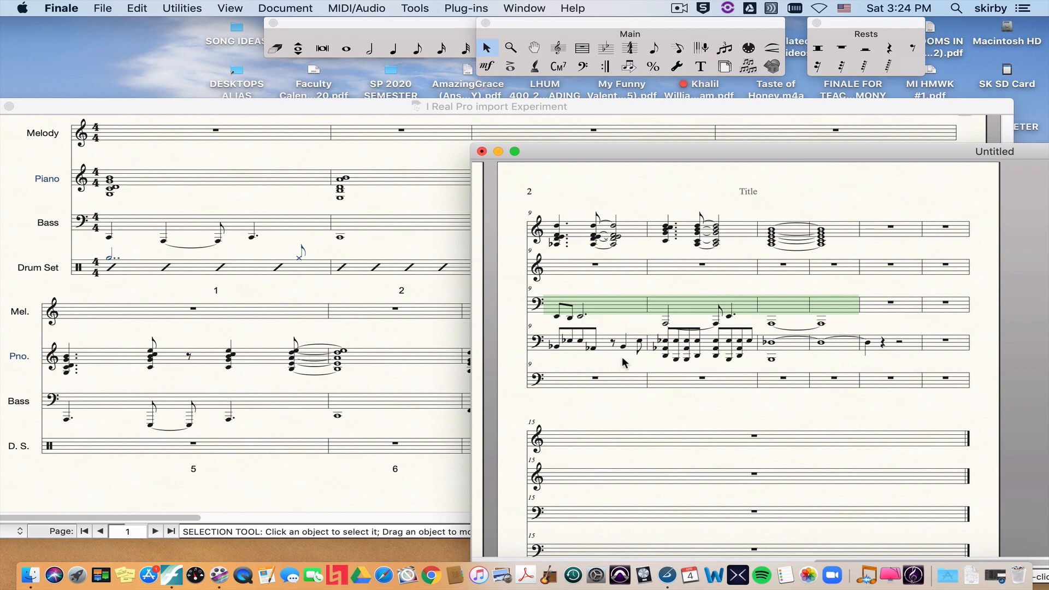
{"action": "left_click", "coordinate": [372, 291]}
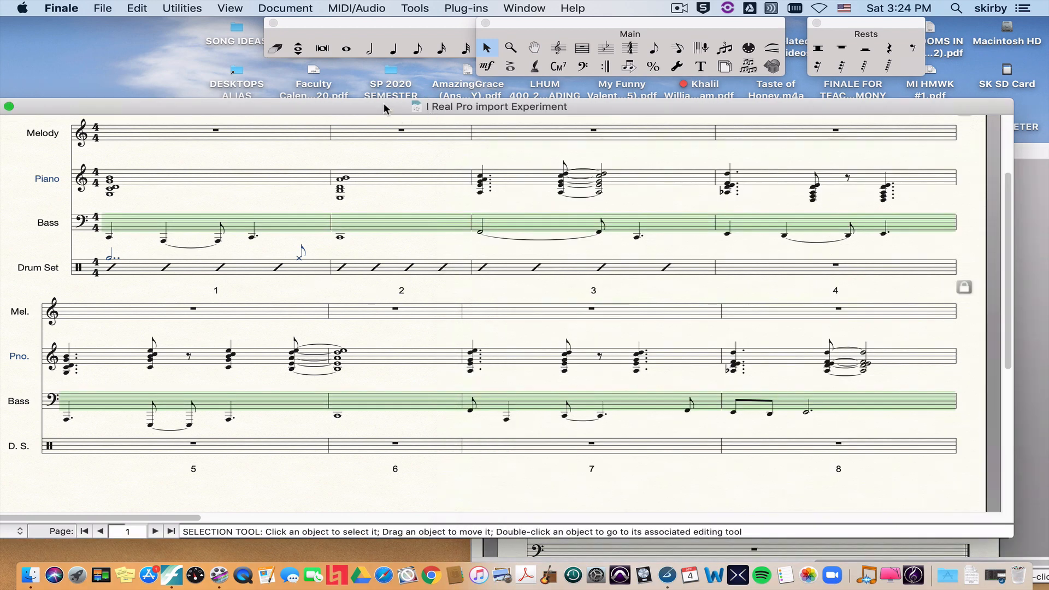
Step: Start the Drum Groove plug-in on the selected bass measures and choose the MellowSamba style
{"action": "left_click_drag", "start_coordinate": [385, 107], "coordinate": [458, 70]}
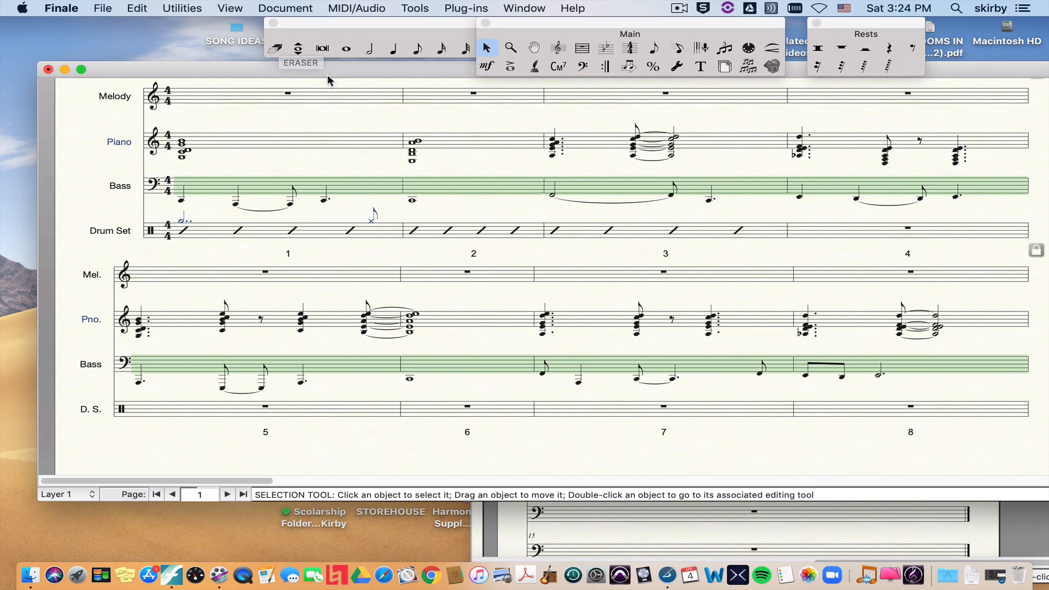
{"action": "left_click", "coordinate": [464, 8]}
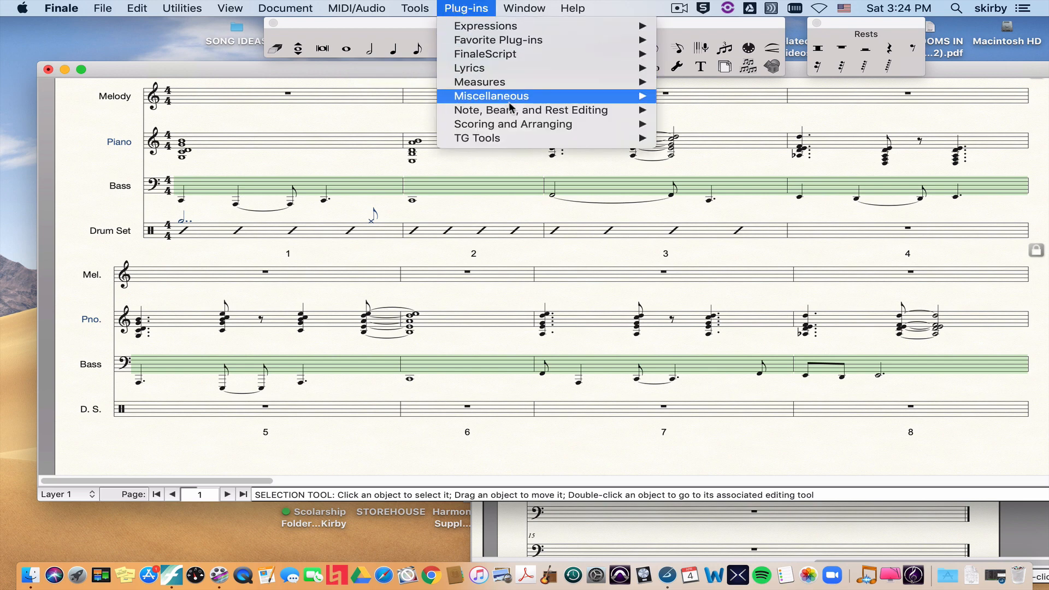
{"action": "mouse_move", "coordinate": [558, 124]}
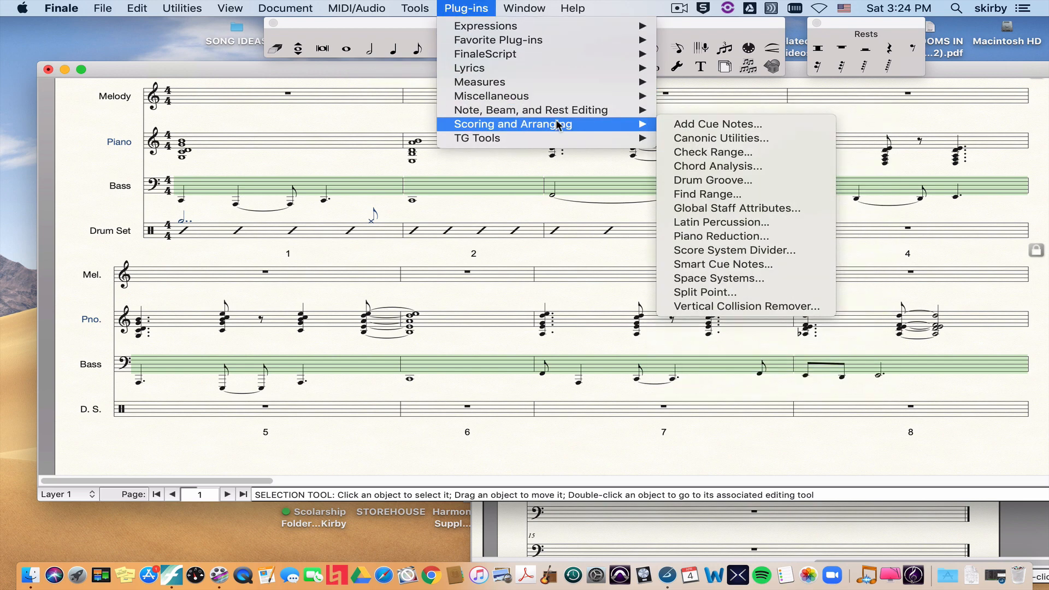
{"action": "left_click", "coordinate": [746, 183]}
{"action": "scroll", "coordinate": [385, 202], "scroll_direction": "down", "scroll_amount": 10}
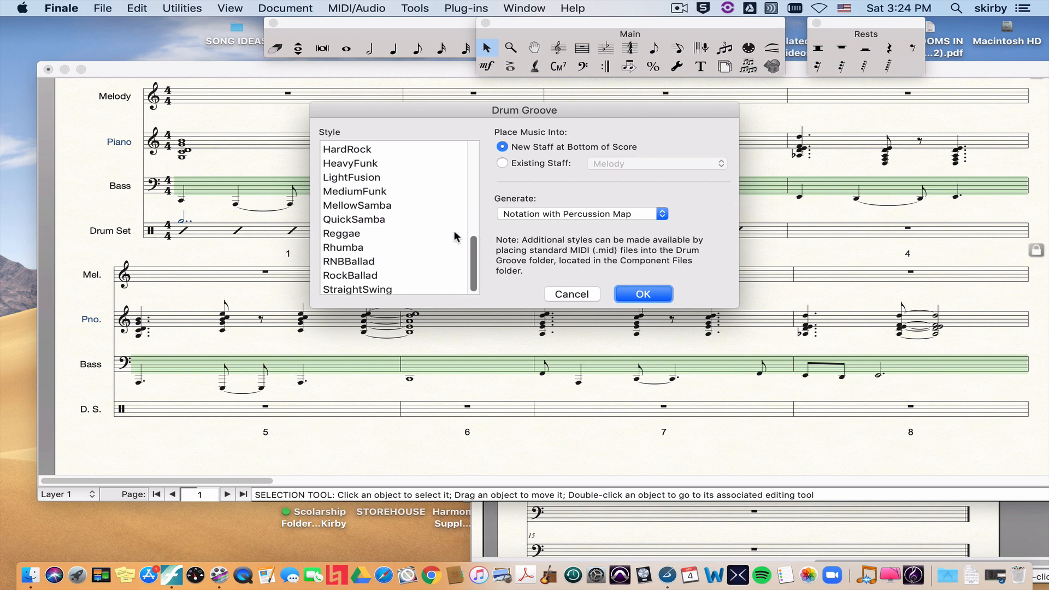
{"action": "scroll", "coordinate": [429, 197], "scroll_direction": "down", "scroll_amount": 1}
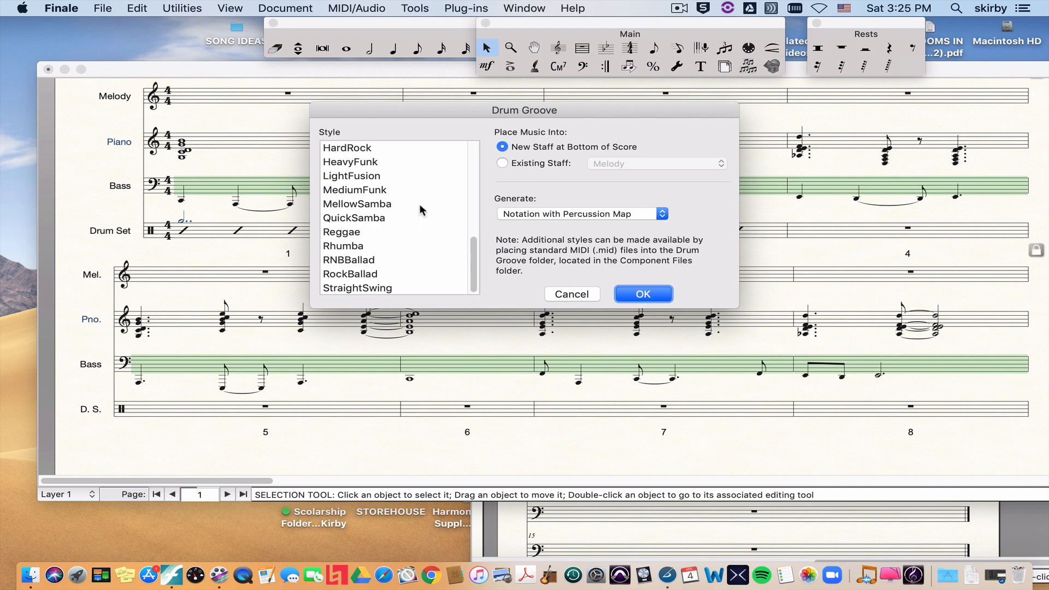
{"action": "left_click", "coordinate": [419, 205]}
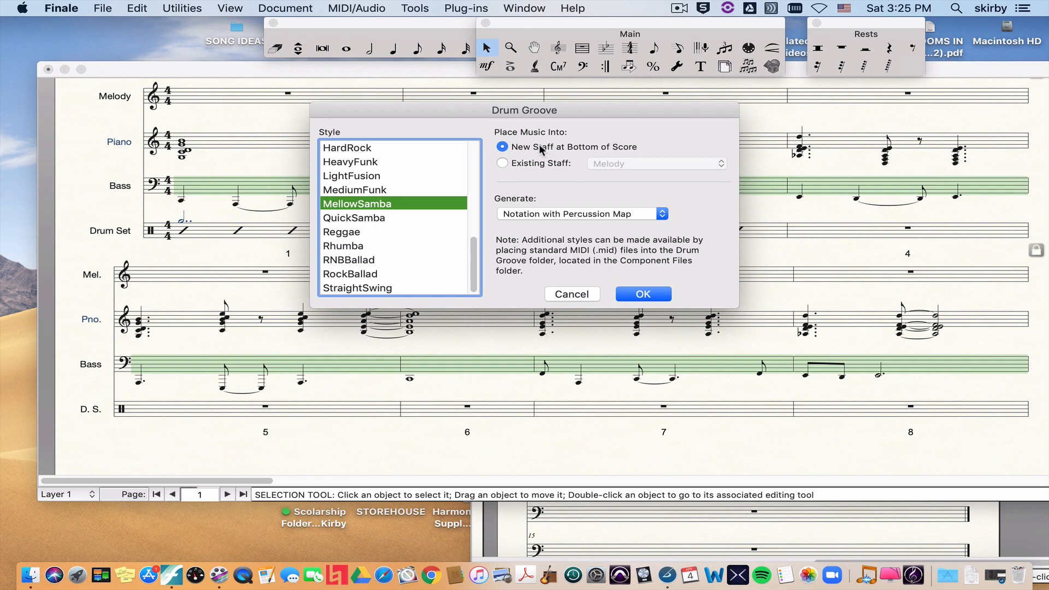
{"action": "left_click", "coordinate": [517, 168]}
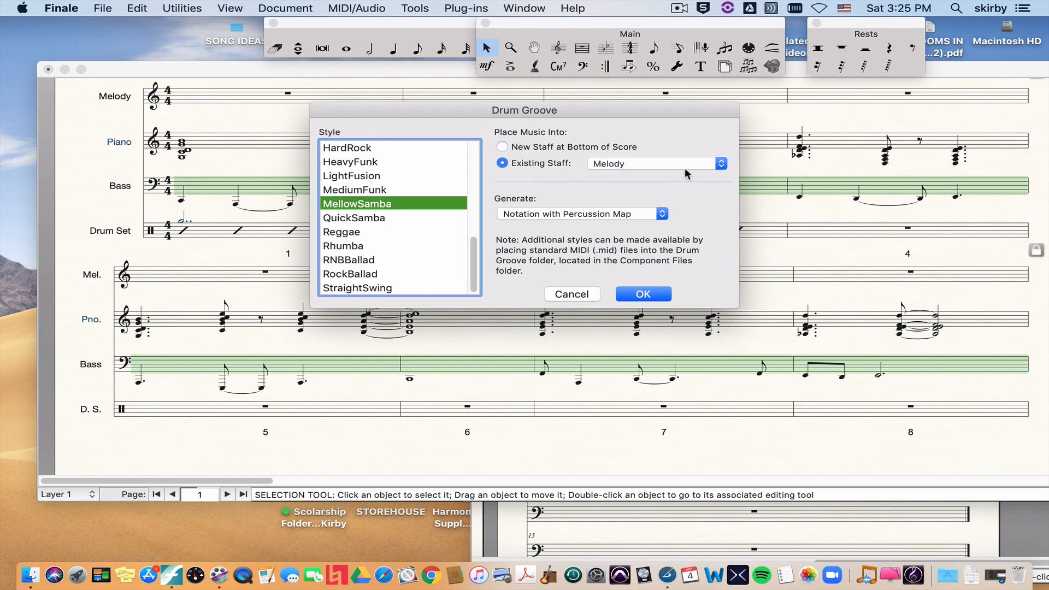
{"action": "left_click", "coordinate": [683, 165]}
{"action": "left_click", "coordinate": [675, 198]}
Step: Generate the drum groove into a new staff at the bottom of the score as Notation with Percussion Map
{"action": "left_click", "coordinate": [548, 148]}
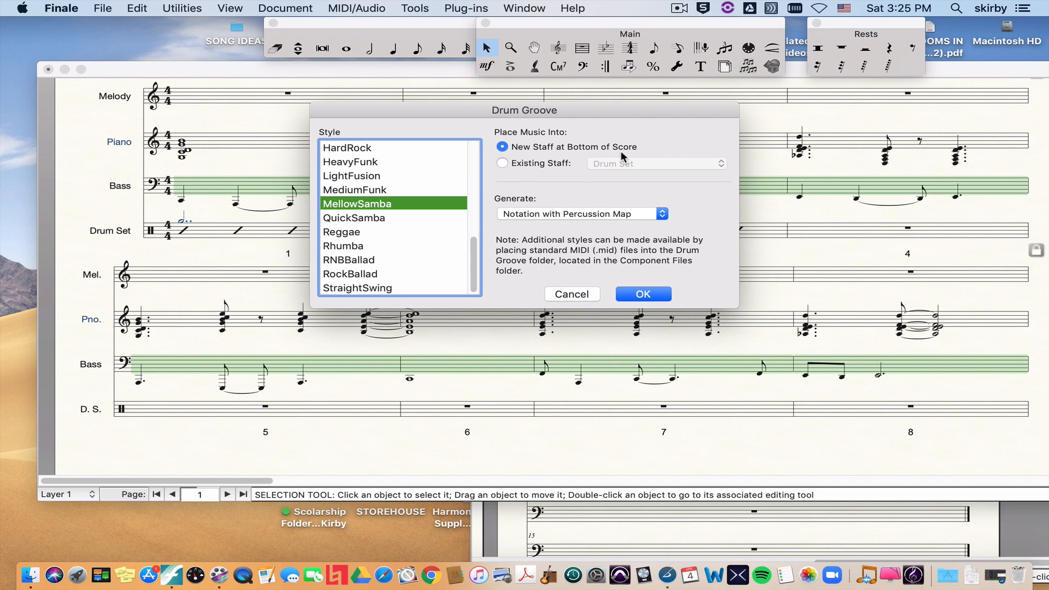
{"action": "left_click", "coordinate": [644, 293]}
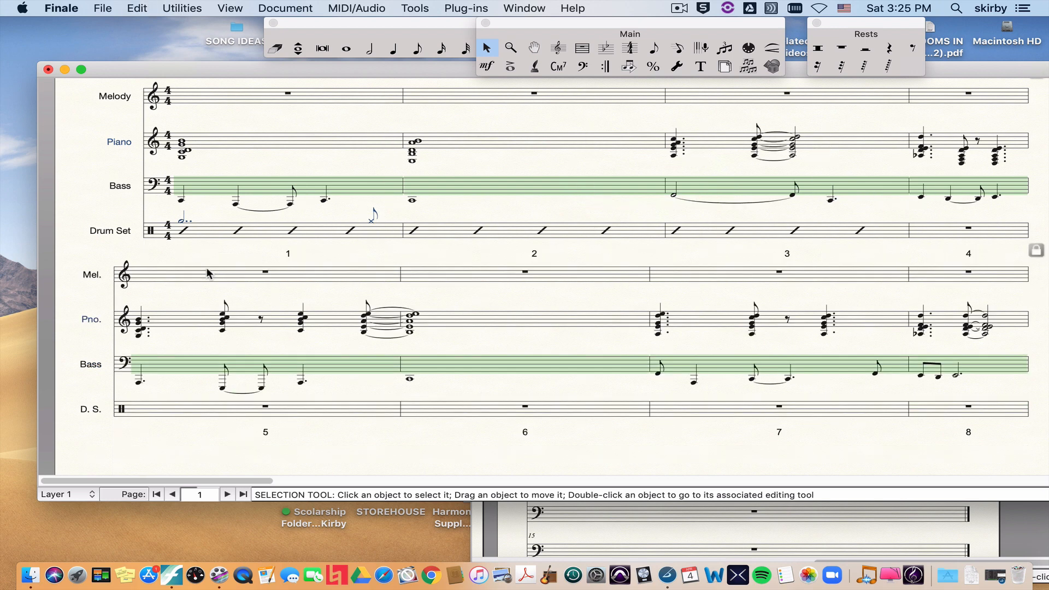
Step: Switch the score to Scroll View and move the main tool palette away from the Simple Entry palette
{"action": "left_click", "coordinate": [230, 236]}
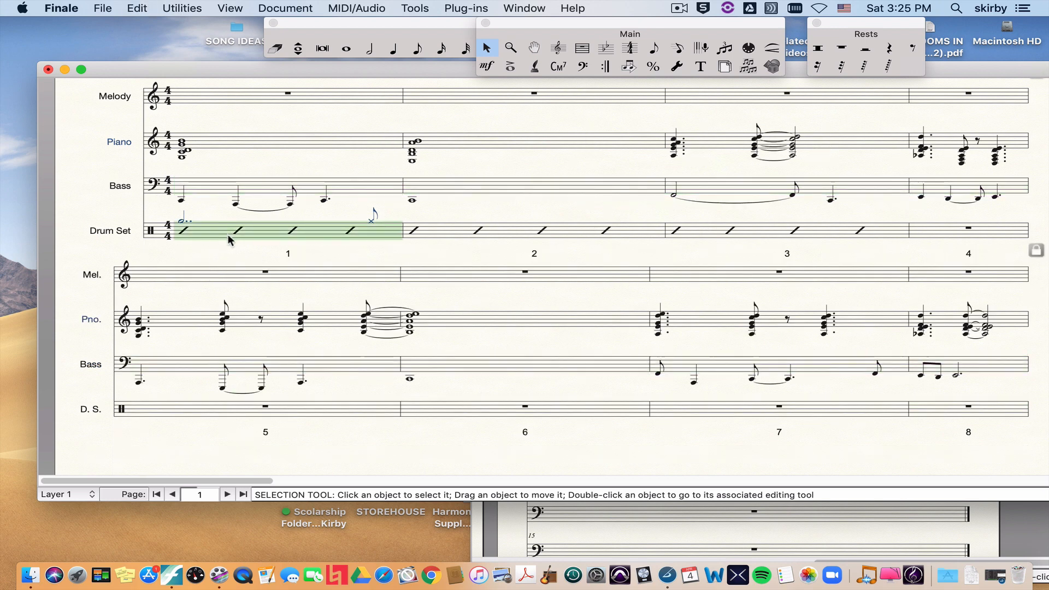
{"action": "key", "text": "super+e"}
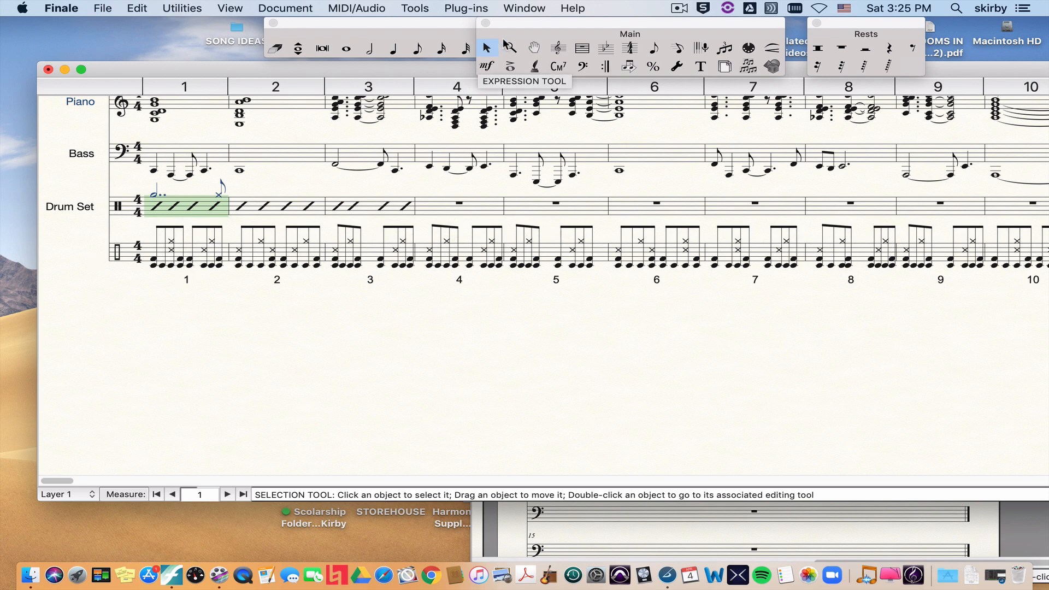
{"action": "left_click_drag", "start_coordinate": [567, 31], "coordinate": [631, 61]}
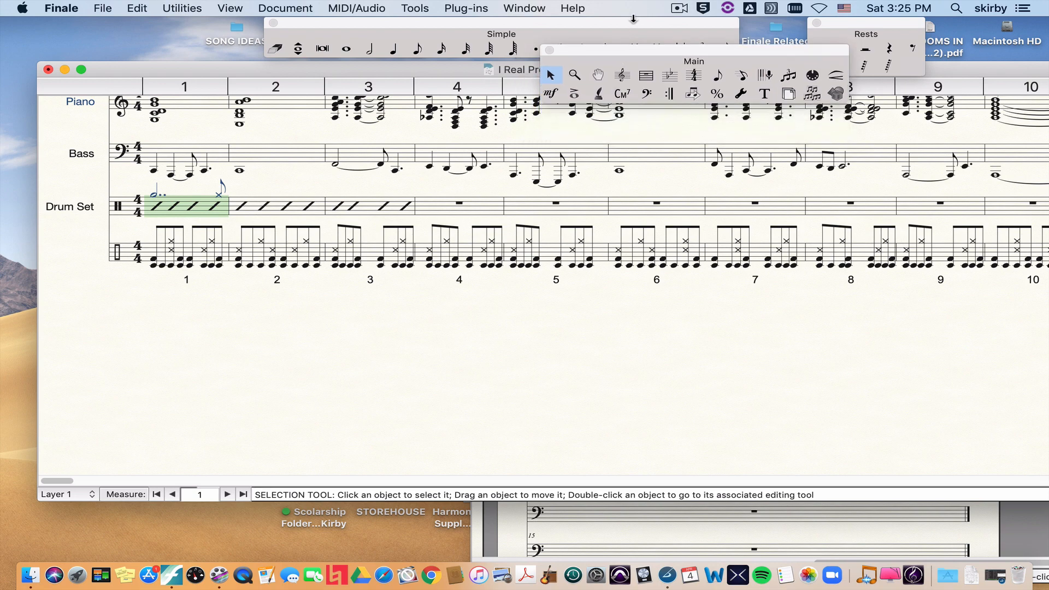
Step: Show the Playback Controls and play the score from measure 1
{"action": "left_click", "coordinate": [540, 11]}
{"action": "left_click", "coordinate": [563, 171]}
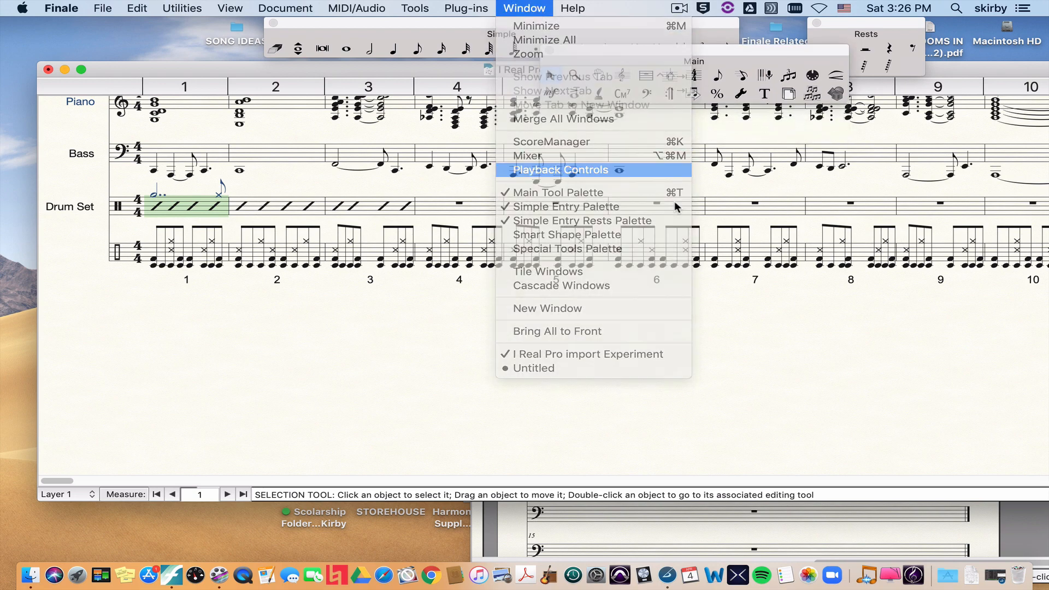
{"action": "left_click", "coordinate": [684, 265]}
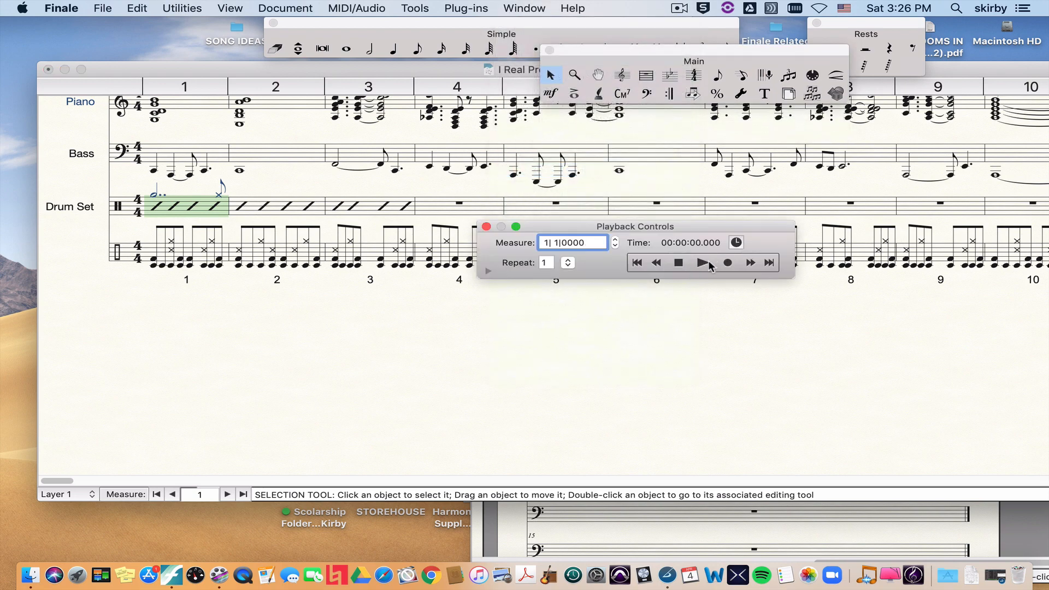
{"action": "left_click", "coordinate": [704, 264]}
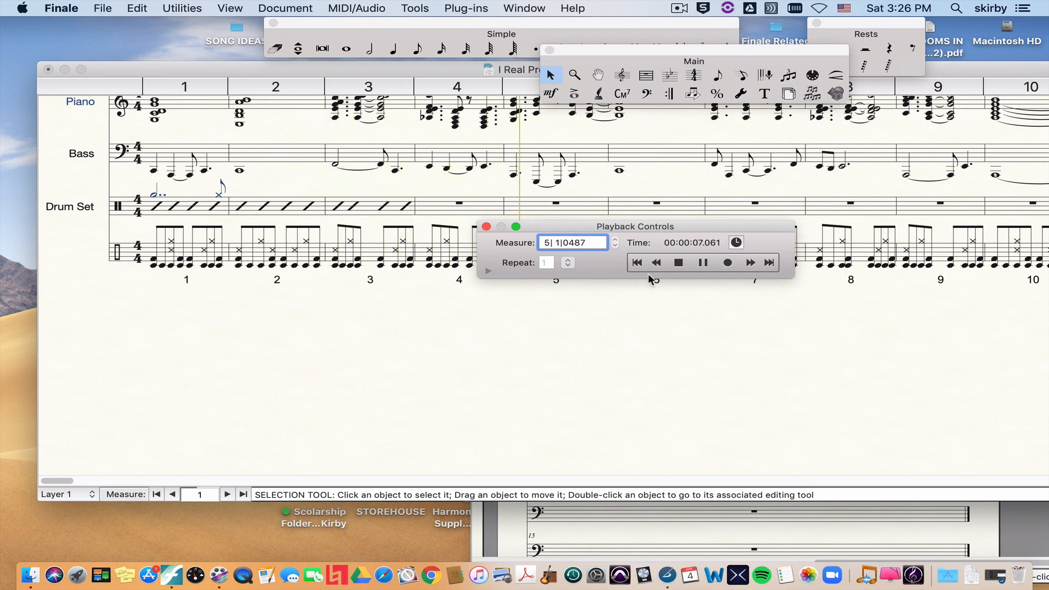
Step: Stop playback, return the score to Page View, and move the Playback Controls away from the first system's middle measures
{"action": "left_click", "coordinate": [678, 262]}
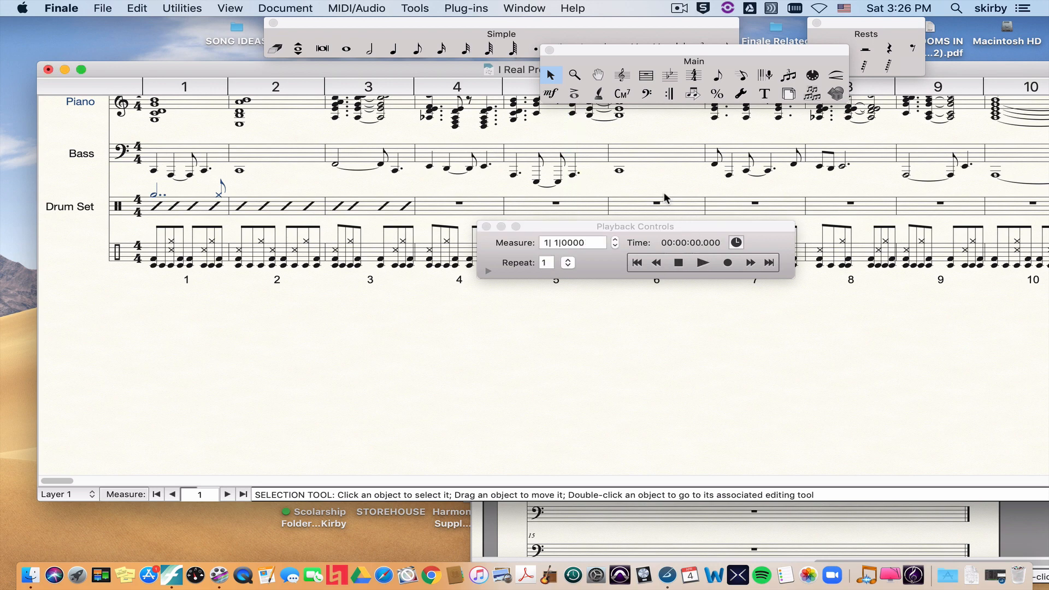
{"action": "key", "text": "super+e"}
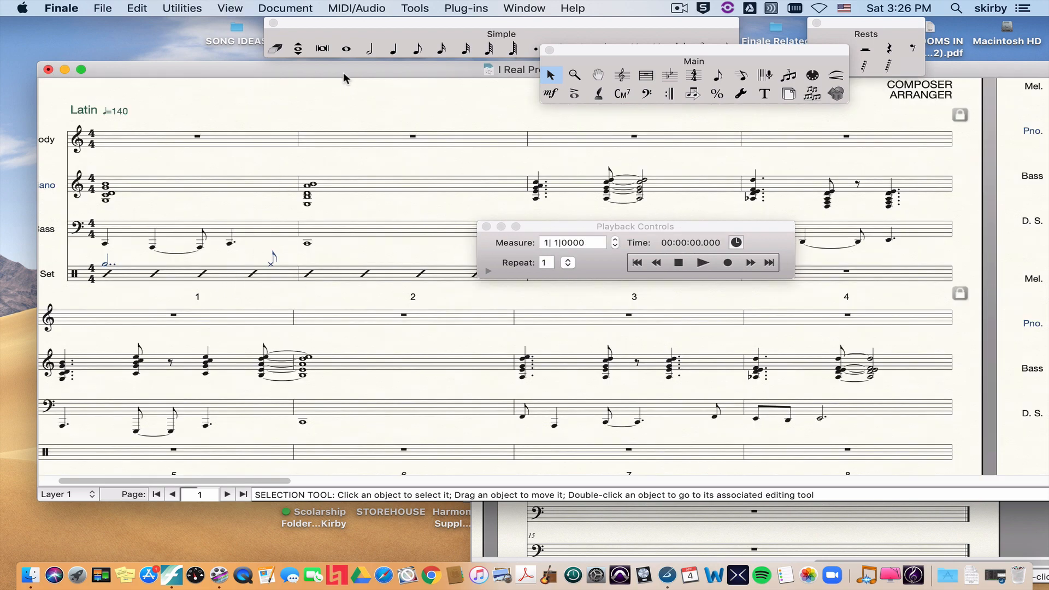
{"action": "left_click_drag", "start_coordinate": [359, 72], "coordinate": [438, 70]}
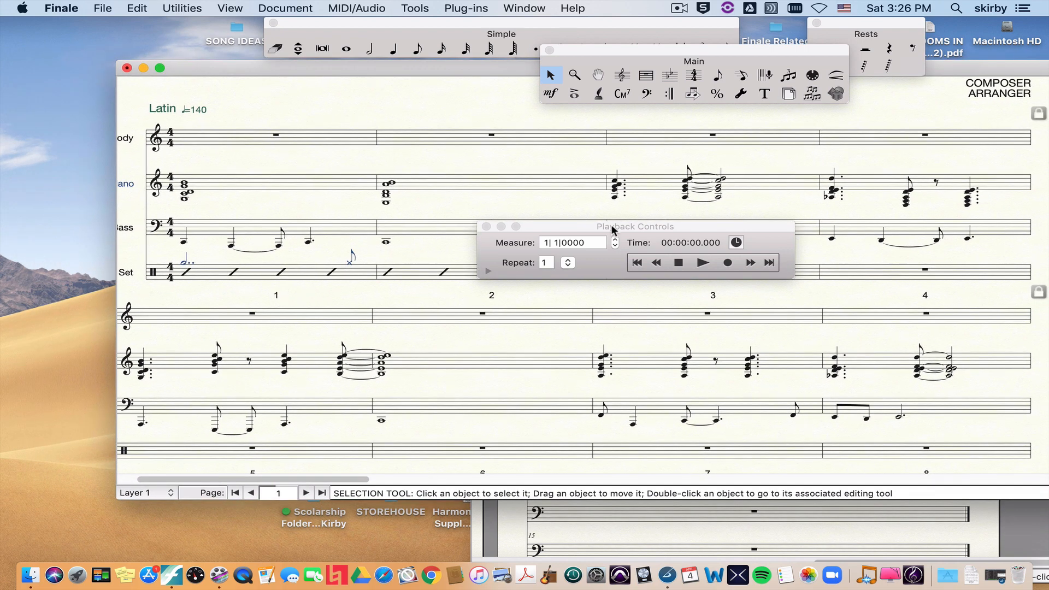
{"action": "left_click_drag", "start_coordinate": [616, 230], "coordinate": [1048, 195]}
{"action": "left_click", "coordinate": [250, 277]}
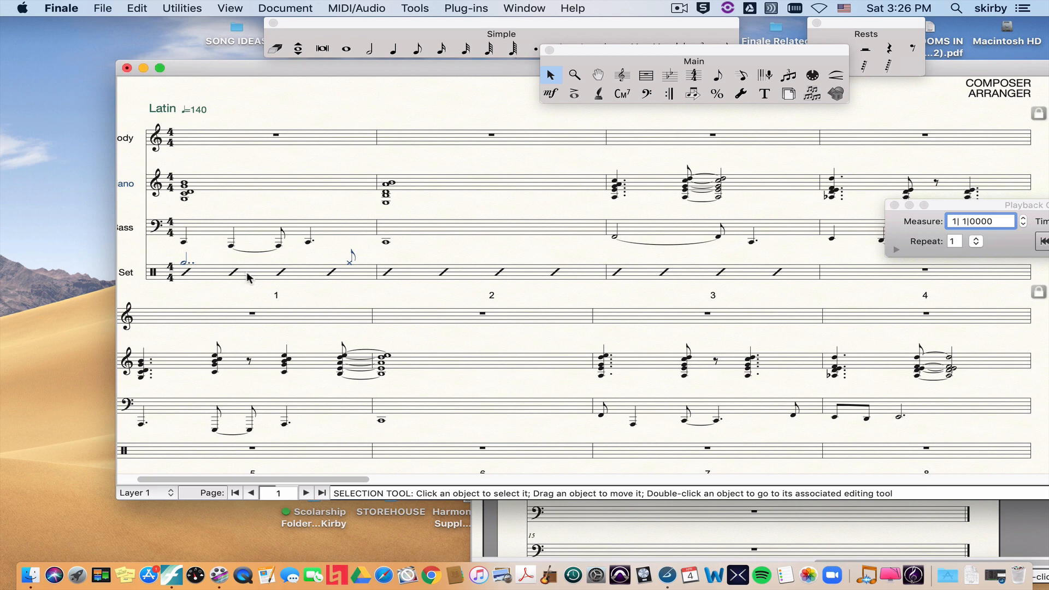
{"action": "left_click", "coordinate": [259, 279]}
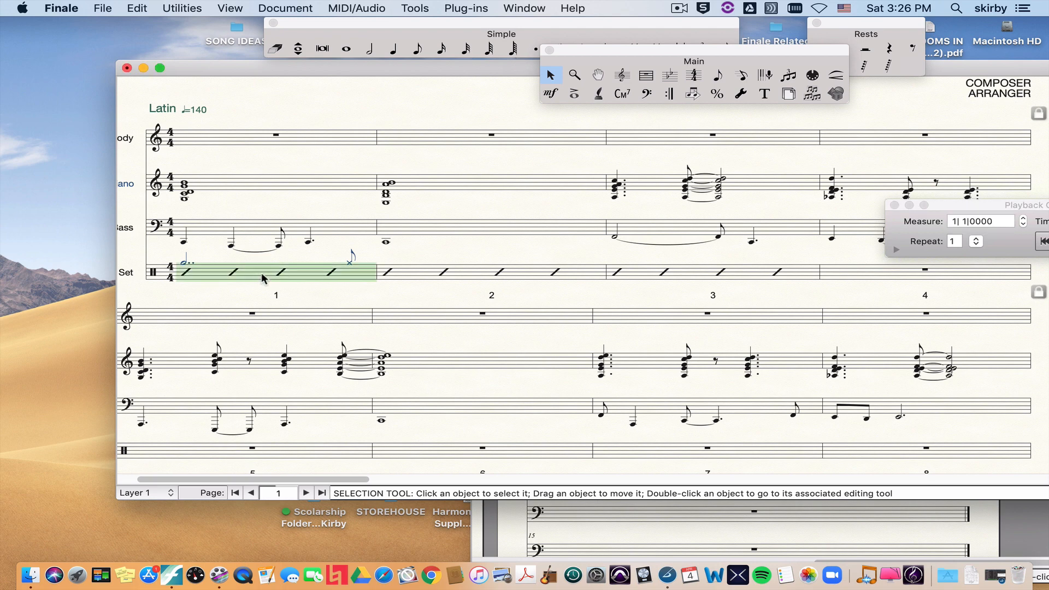
{"action": "left_click", "coordinate": [852, 274]}
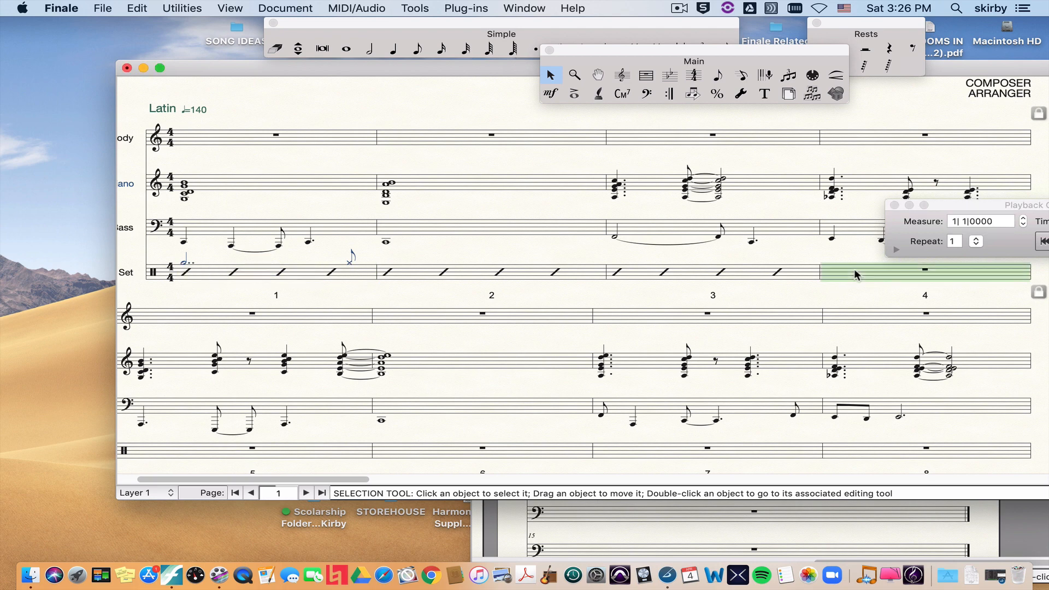
{"action": "left_click", "coordinate": [304, 272]}
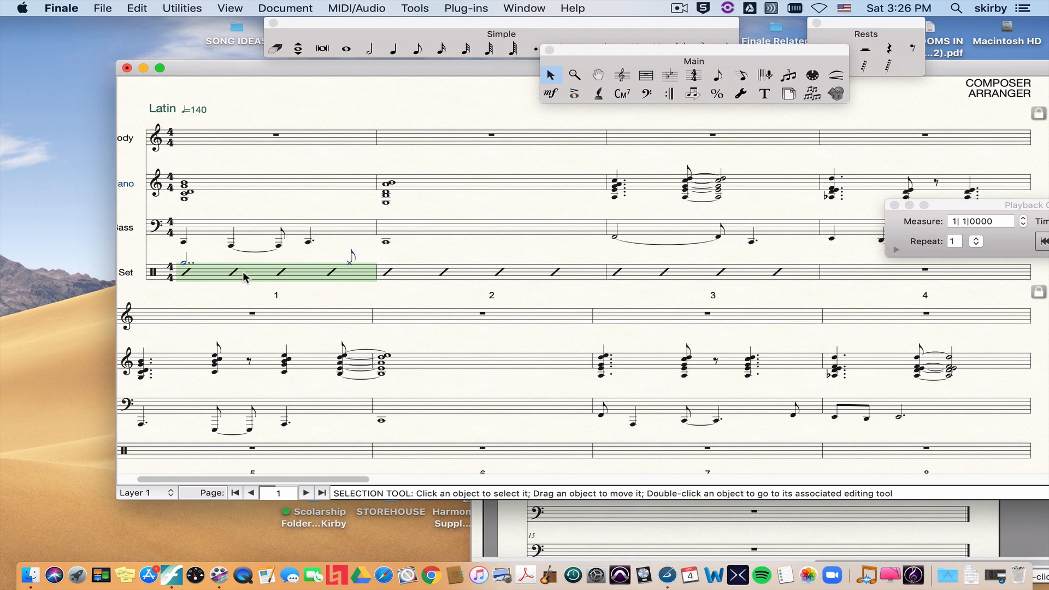
{"action": "left_click", "coordinate": [400, 273]}
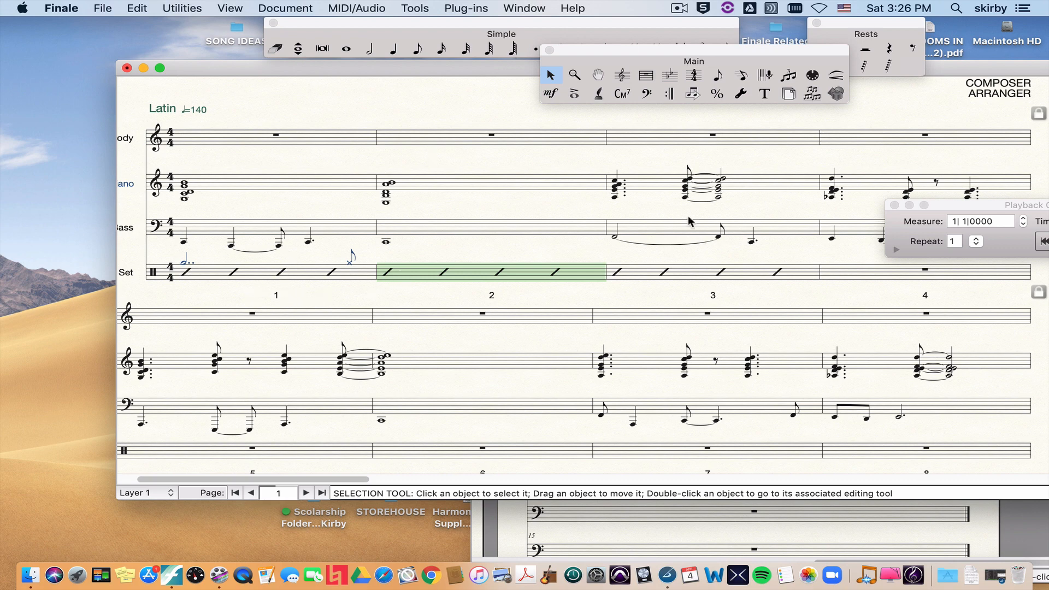
Step: Play the score from measure 1 in Page View and stop after the first few measures
{"action": "left_click_drag", "start_coordinate": [1002, 216], "coordinate": [628, 126]}
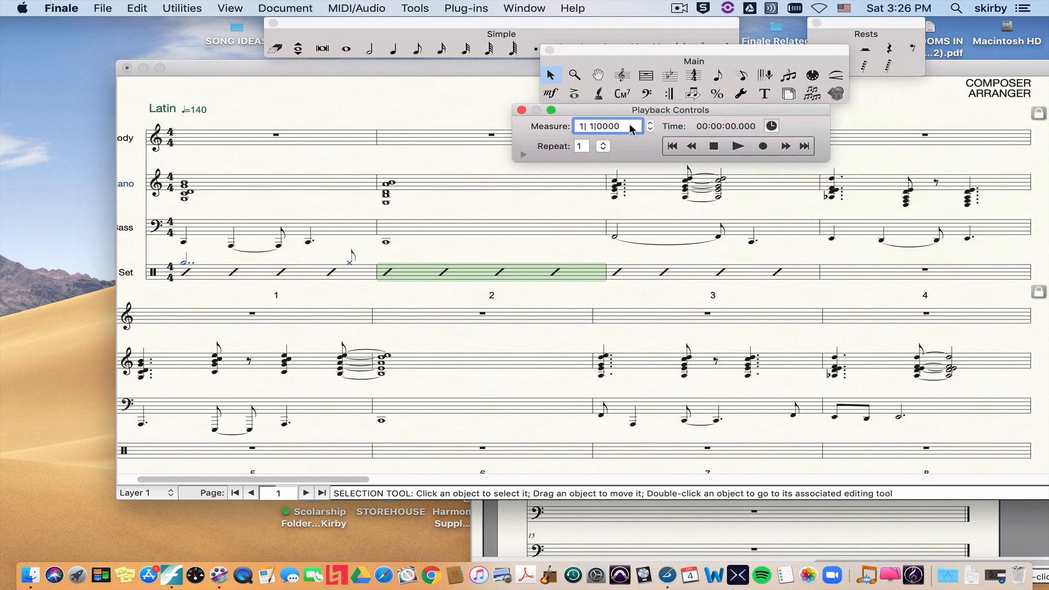
{"action": "left_click", "coordinate": [738, 146]}
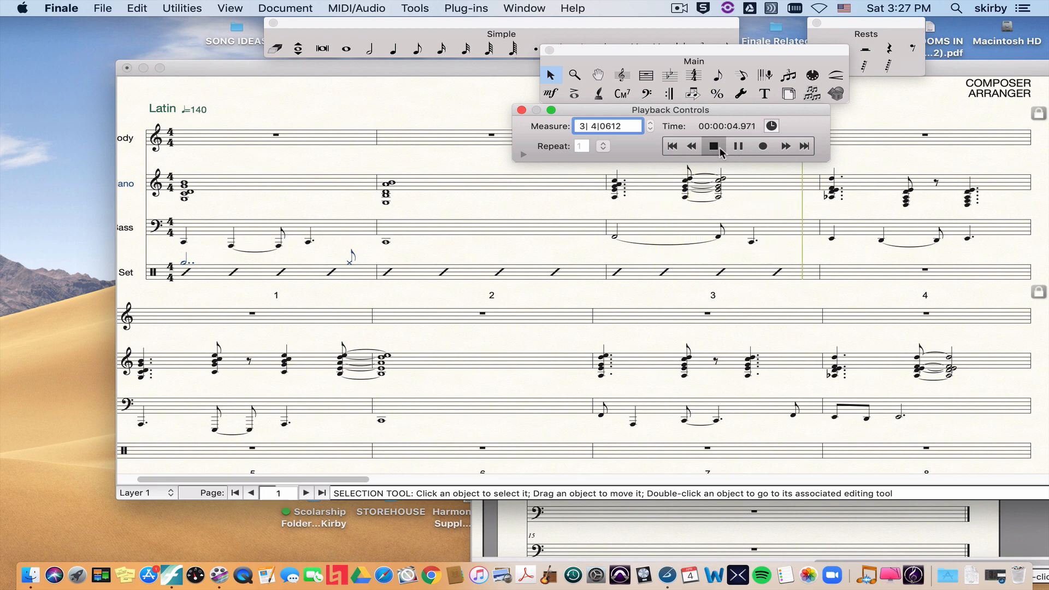
{"action": "left_click", "coordinate": [796, 234]}
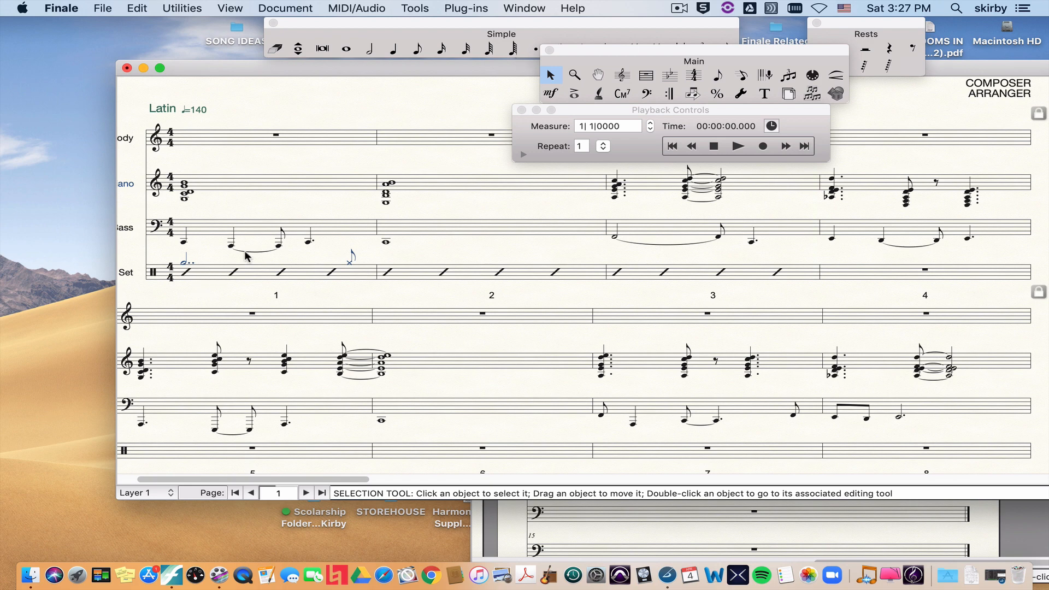
Step: Select the entire Drum Set staff and start the Drum Groove plug-in on it
{"action": "left_click_drag", "start_coordinate": [234, 69], "coordinate": [223, 130]}
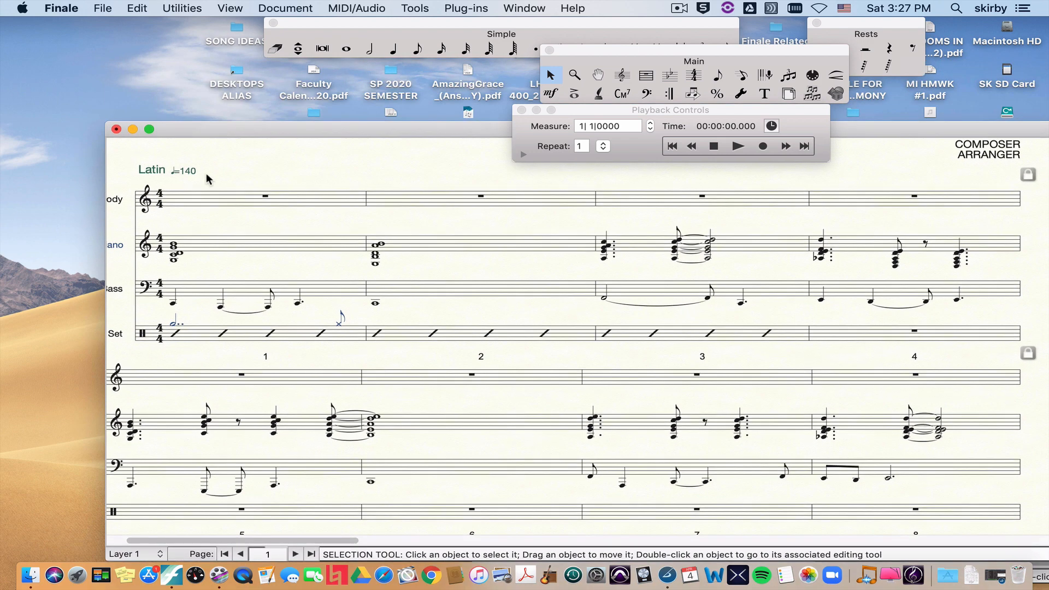
{"action": "left_click", "coordinate": [117, 332]}
{"action": "left_click", "coordinate": [127, 337]}
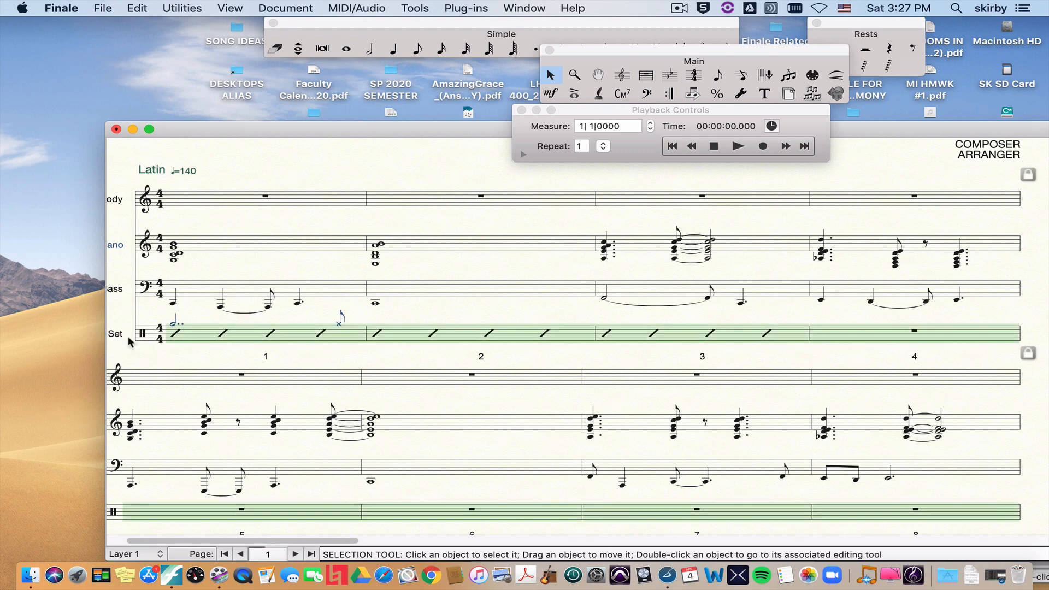
{"action": "left_click", "coordinate": [470, 8]}
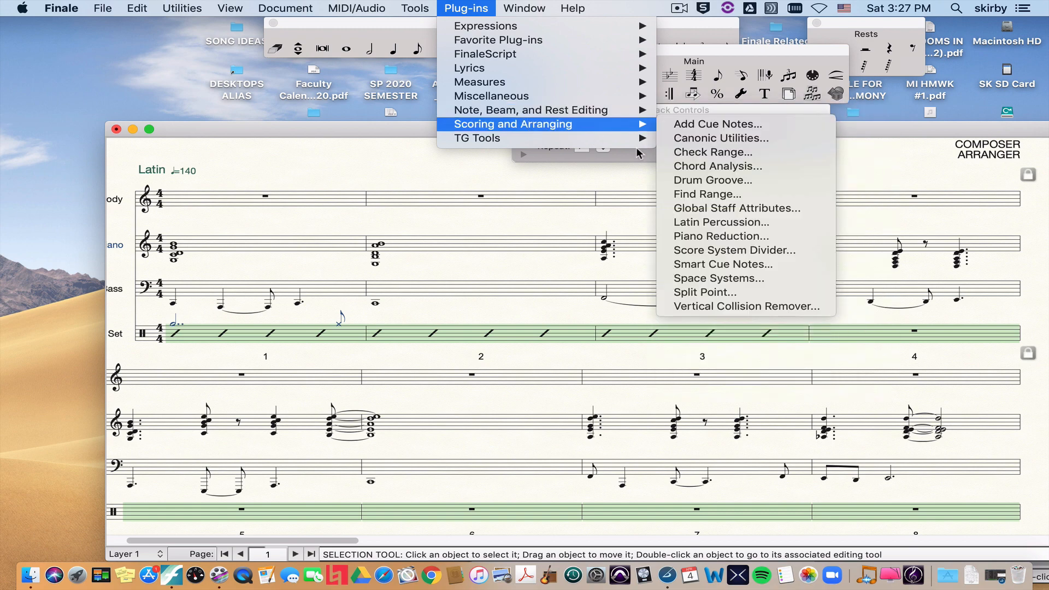
{"action": "mouse_move", "coordinate": [639, 125]}
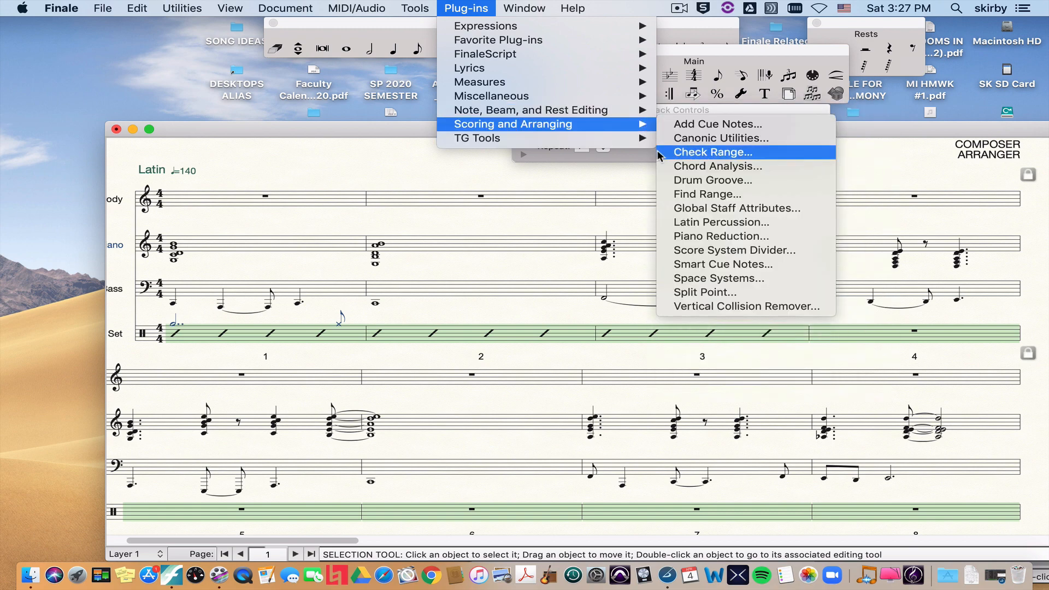
{"action": "left_click", "coordinate": [676, 183]}
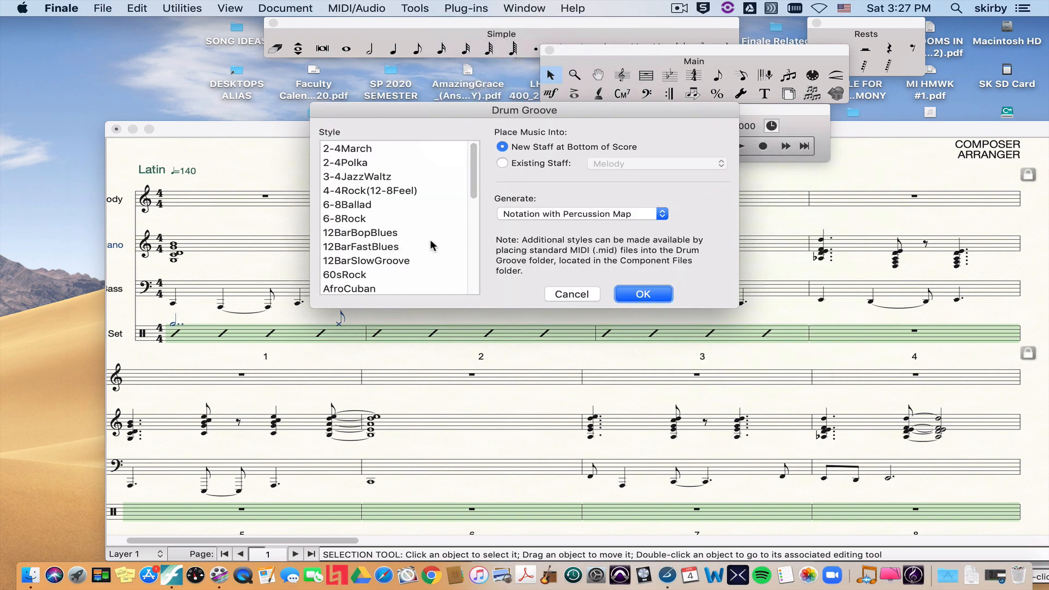
Step: Generate a MediumFunk groove into a new staff at the bottom of the score as Notation with Percussion Map
{"action": "scroll", "coordinate": [383, 254], "scroll_direction": "down", "scroll_amount": 5}
{"action": "scroll", "coordinate": [399, 246], "scroll_direction": "down", "scroll_amount": 1}
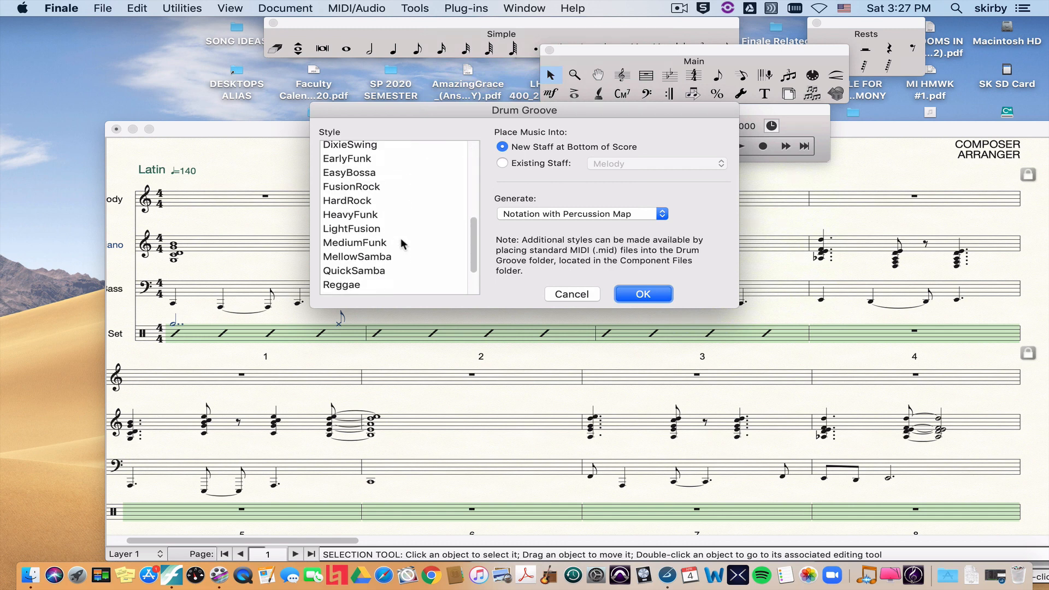
{"action": "left_click", "coordinate": [402, 243]}
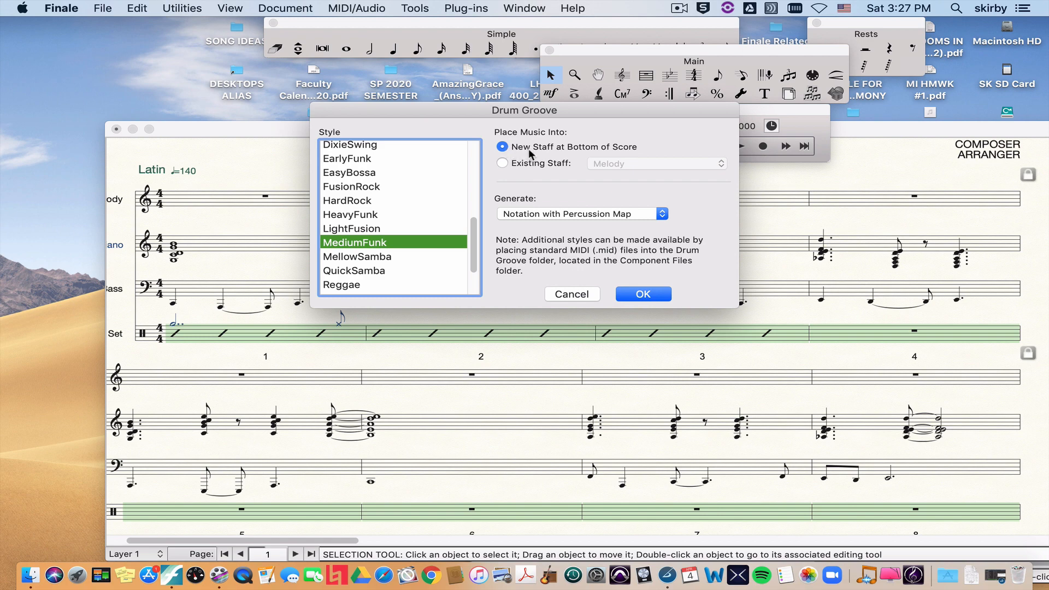
{"action": "left_click", "coordinate": [643, 300]}
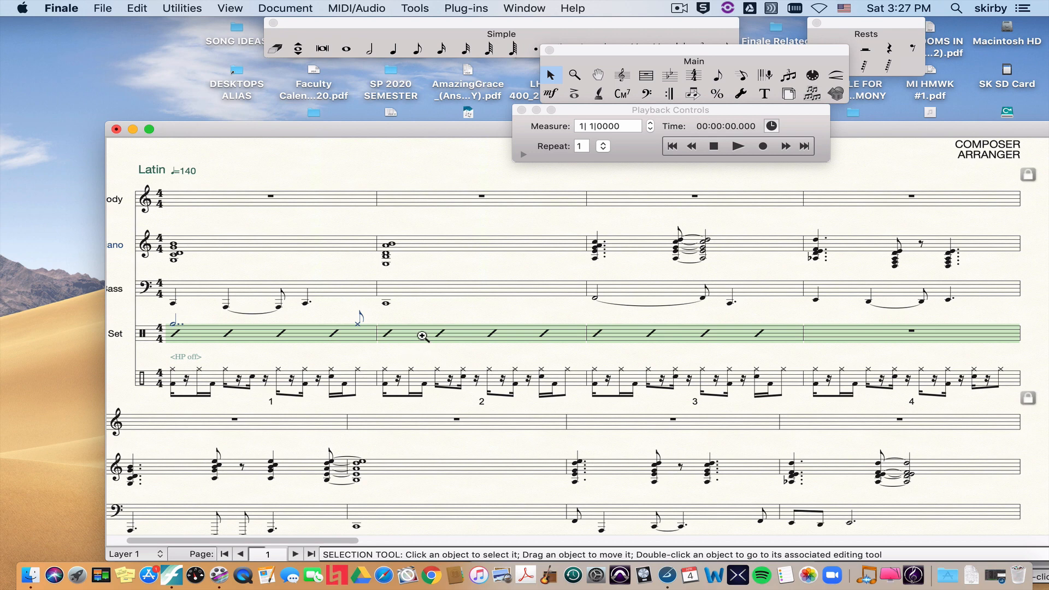
Step: Switch the score to Studio View and mute the MellowSamba groove staff, [Staff 2]
{"action": "key", "text": "super+alt+shift+e"}
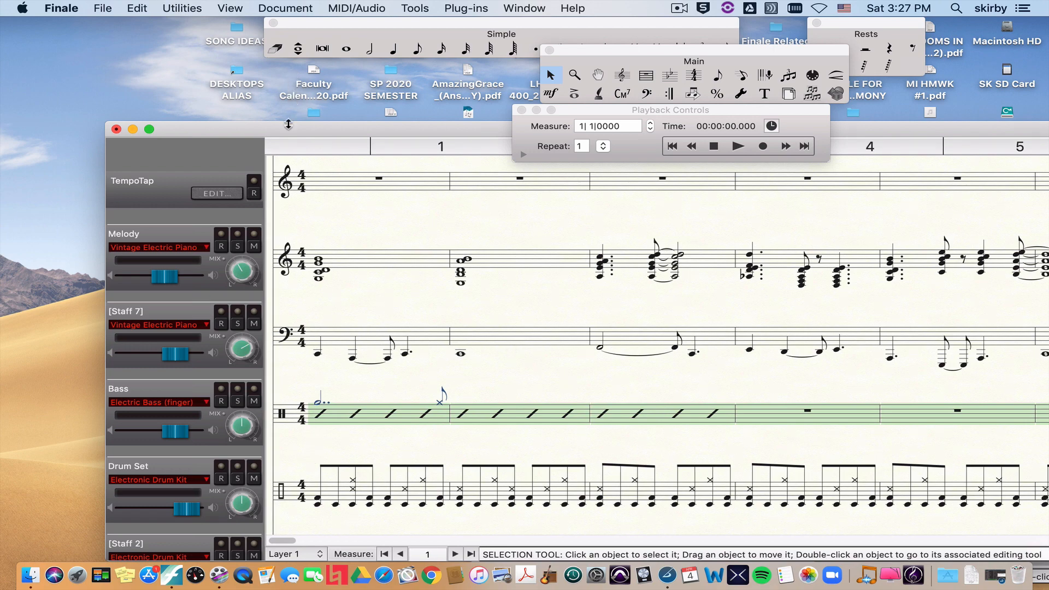
{"action": "left_click_drag", "start_coordinate": [285, 130], "coordinate": [266, 32]}
{"action": "scroll", "coordinate": [228, 239], "scroll_direction": "down", "scroll_amount": 3}
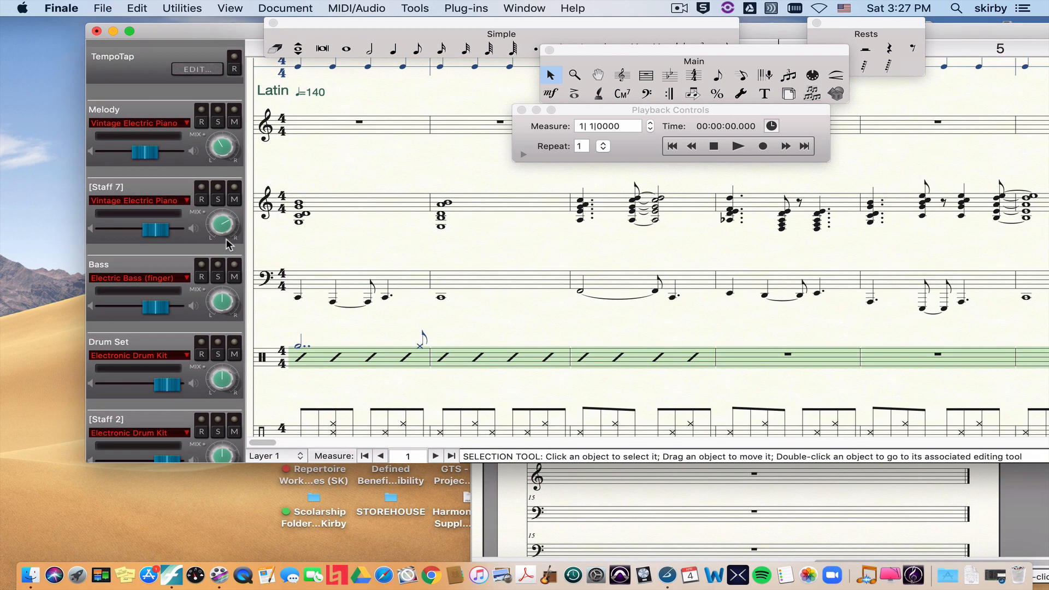
{"action": "scroll", "coordinate": [230, 243], "scroll_direction": "down", "scroll_amount": 3}
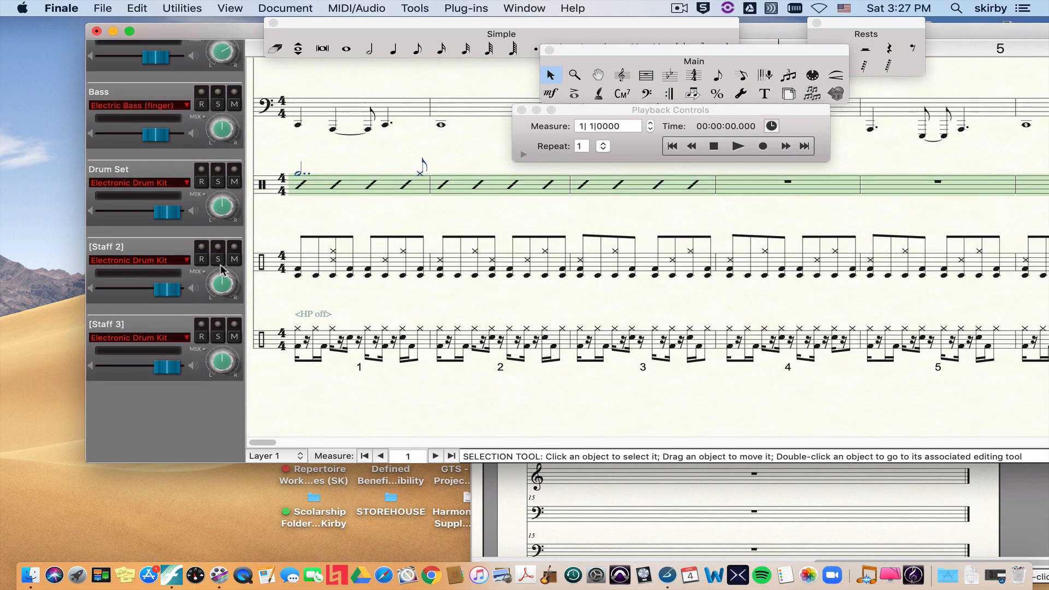
{"action": "left_click", "coordinate": [235, 246]}
Step: Play the opening measures to hear the MediumFunk groove with the piano and bass, and stop playback
{"action": "left_click", "coordinate": [737, 146]}
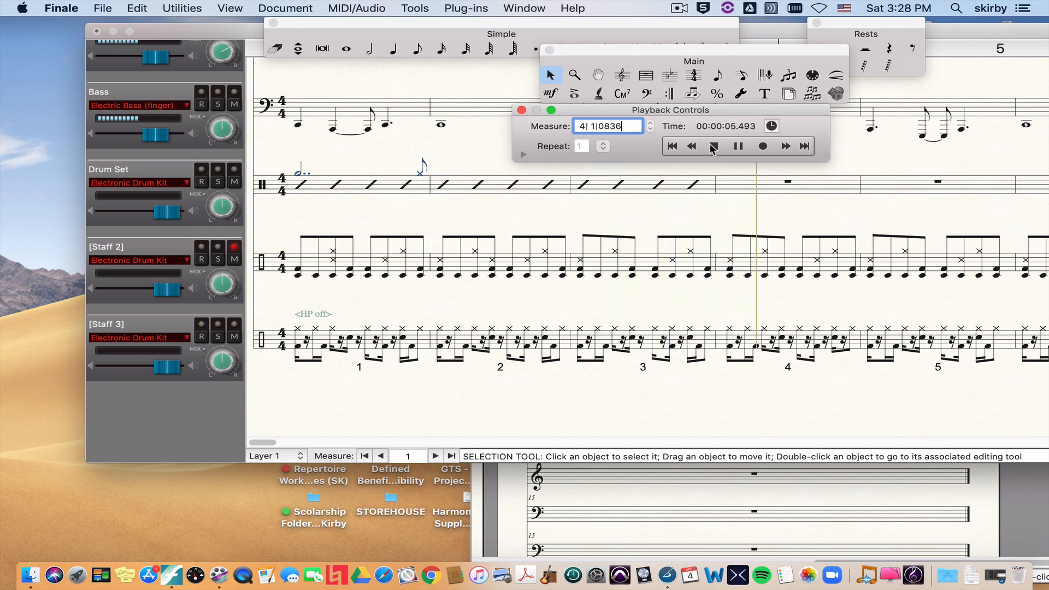
{"action": "left_click", "coordinate": [713, 146]}
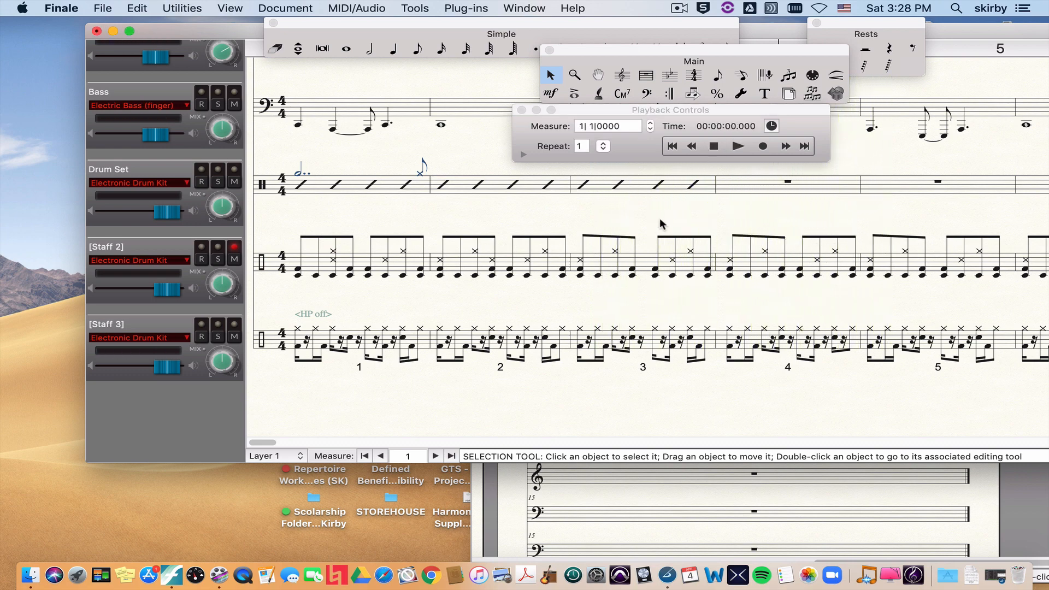
Step: Return to Scroll View and delete the MellowSamba groove staff with the Staff Tool, repositioning the remaining staves
{"action": "scroll", "coordinate": [508, 294], "scroll_direction": "up", "scroll_amount": 5}
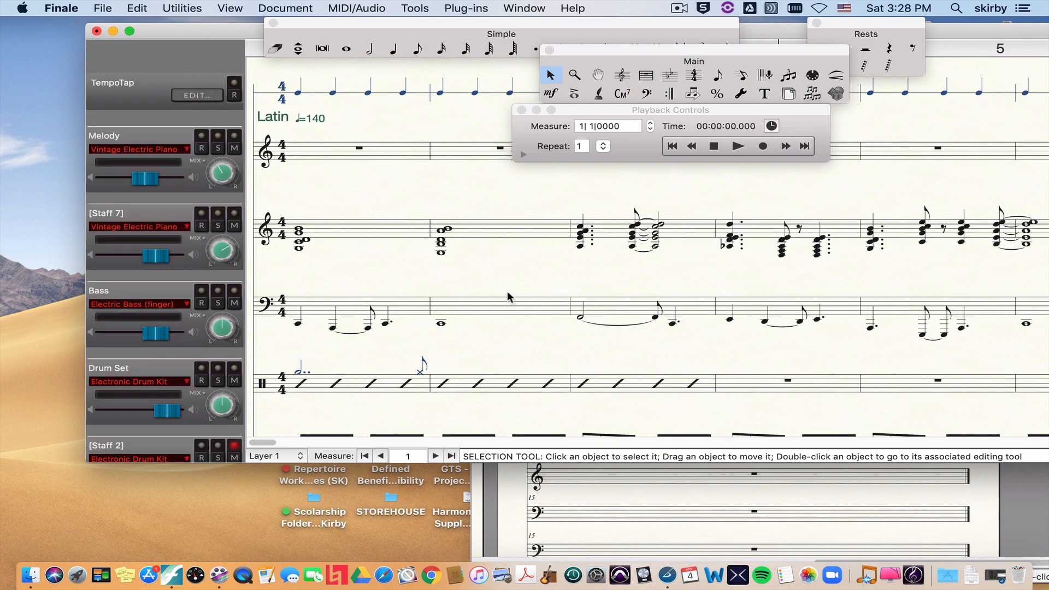
{"action": "left_click_drag", "start_coordinate": [247, 37], "coordinate": [178, 108]}
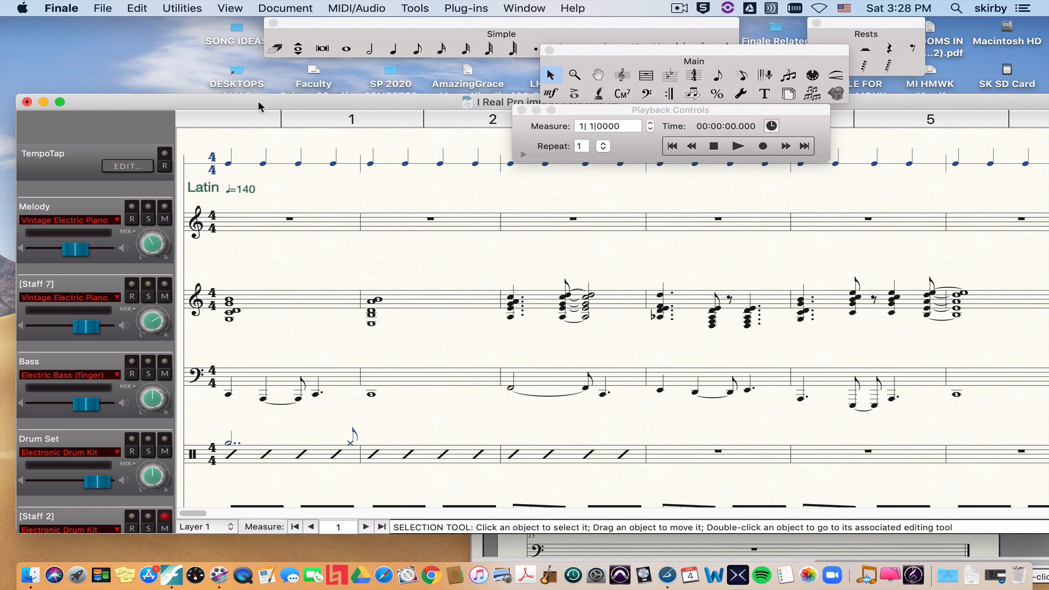
{"action": "key", "text": "super+e"}
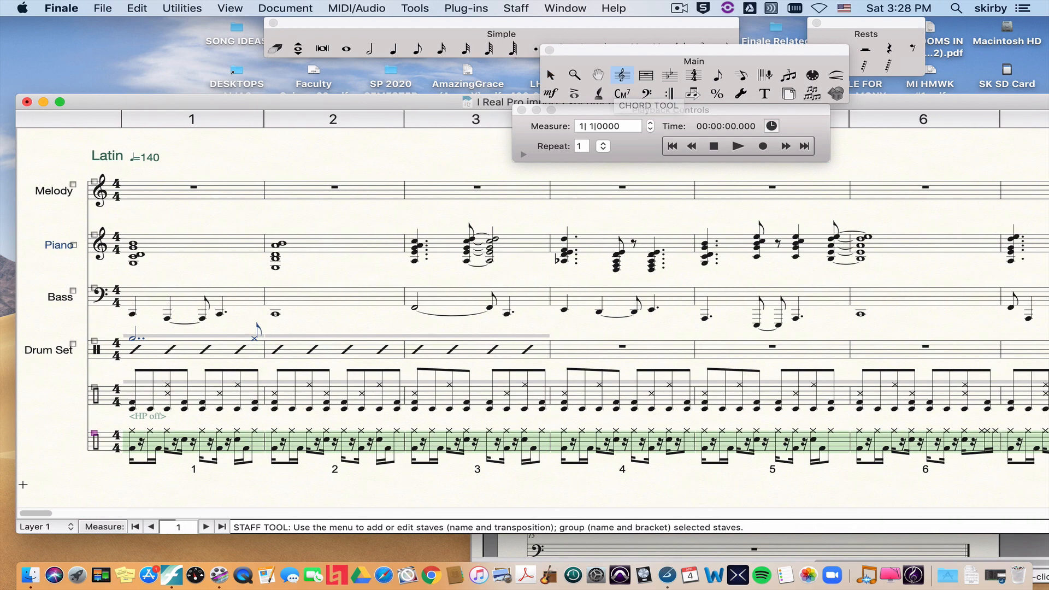
{"action": "left_click", "coordinate": [69, 404]}
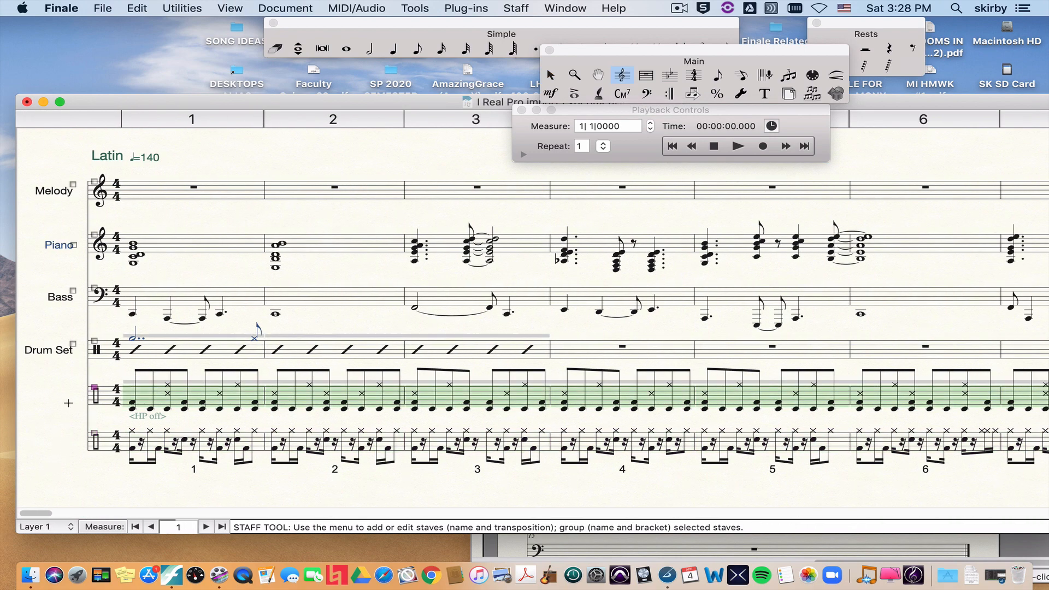
{"action": "right_click", "coordinate": [94, 388]}
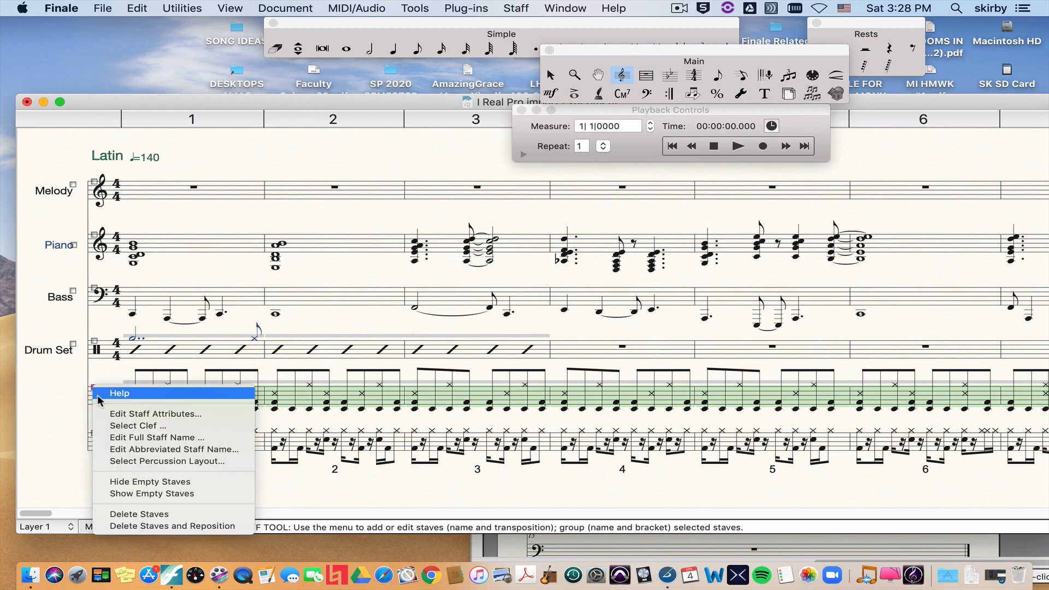
{"action": "left_click", "coordinate": [133, 526]}
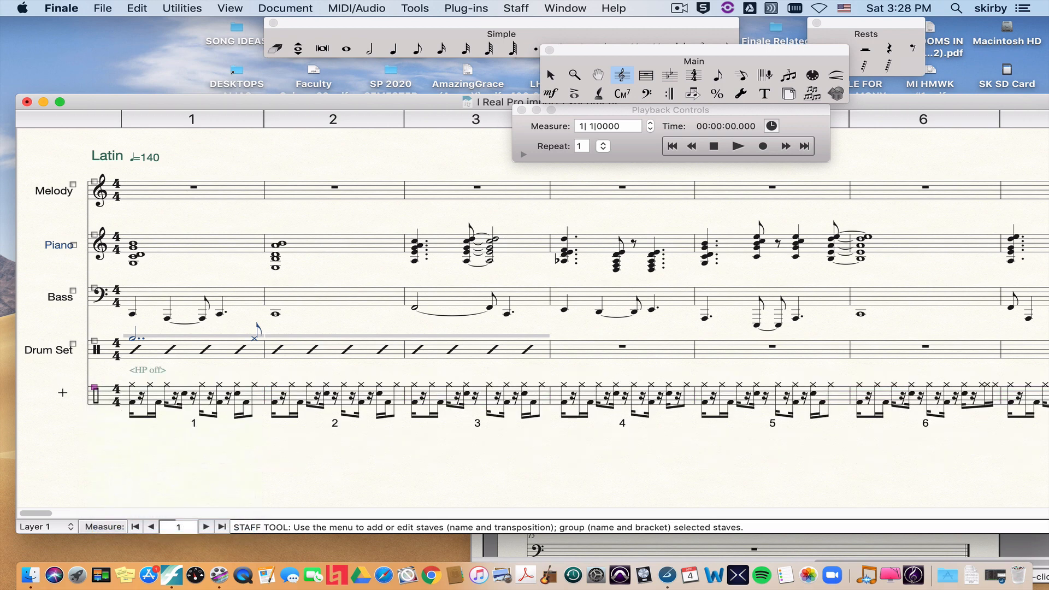
Step: Apply the hiding staff style to the whole MediumFunk groove staff and switch the score to Page View
{"action": "left_click", "coordinate": [64, 393]}
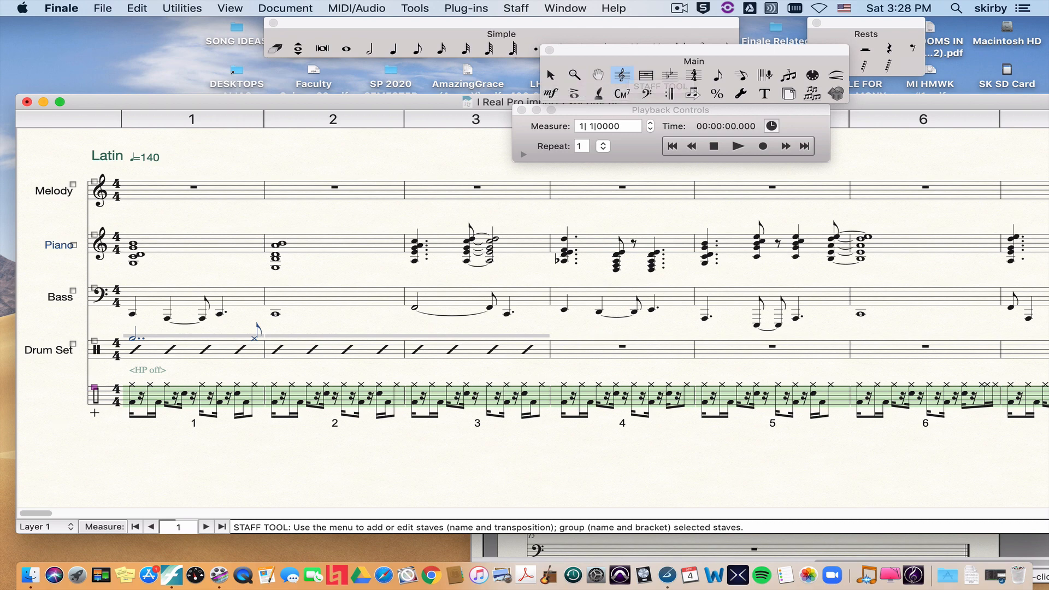
{"action": "key", "text": "s"}
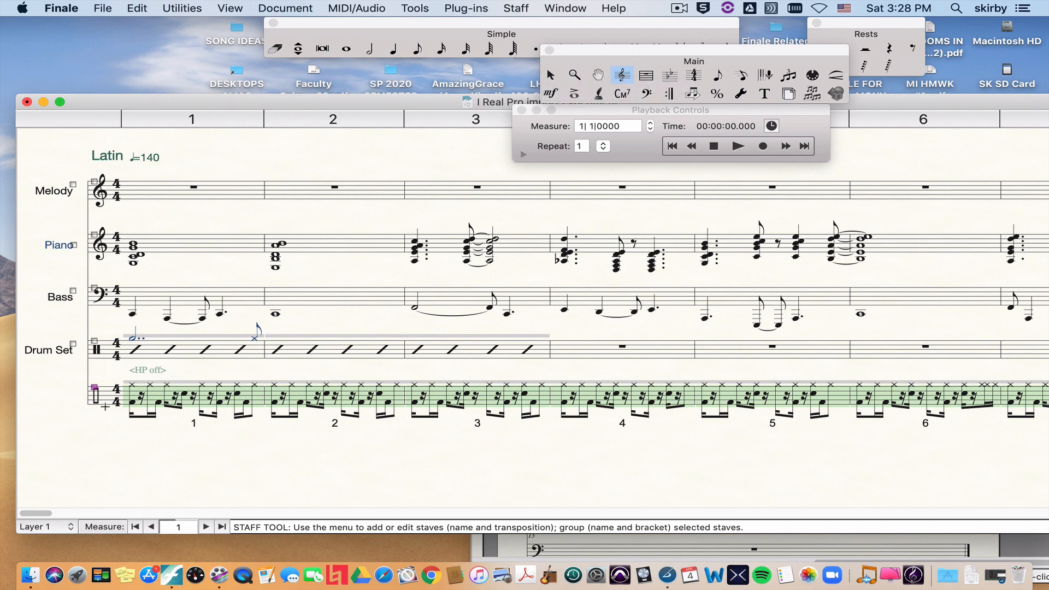
{"action": "key", "text": "super+e"}
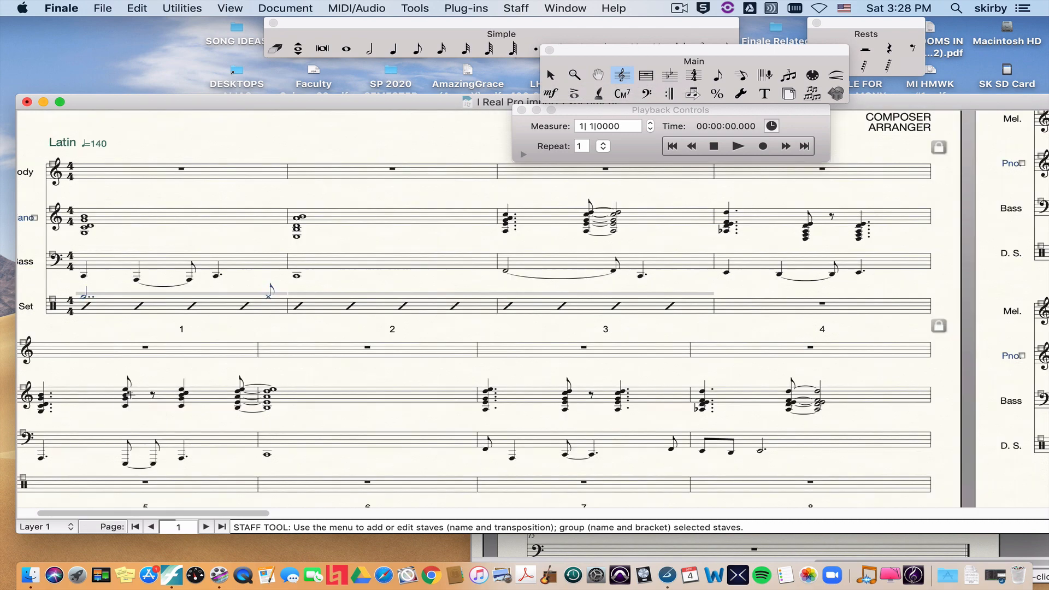
{"action": "left_click_drag", "start_coordinate": [255, 103], "coordinate": [286, 104]}
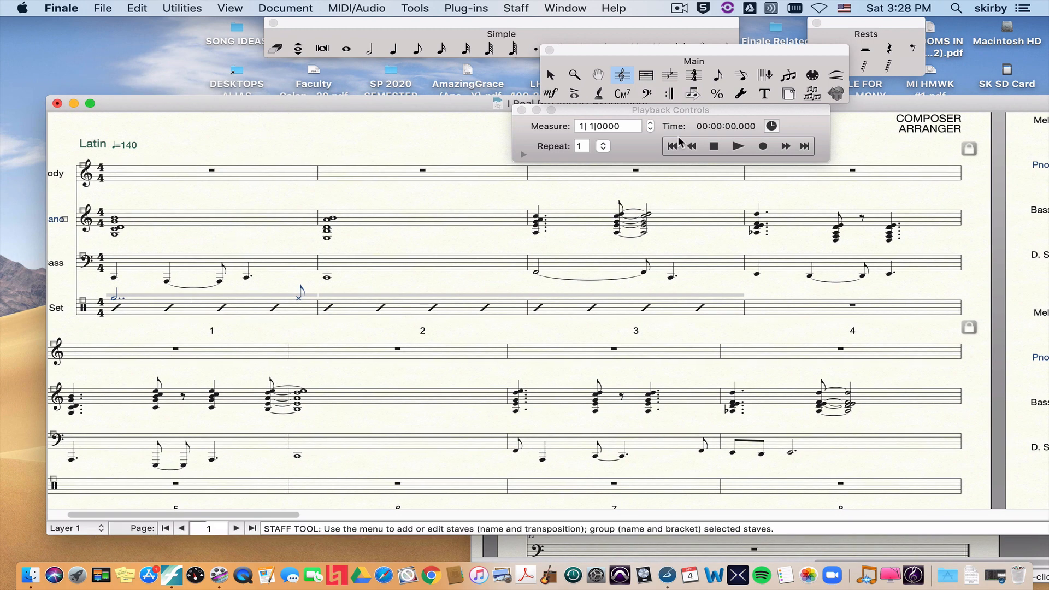
Step: Play the score from measure 1 with the groove staff hidden, and stop playback after a few measures
{"action": "left_click", "coordinate": [714, 145]}
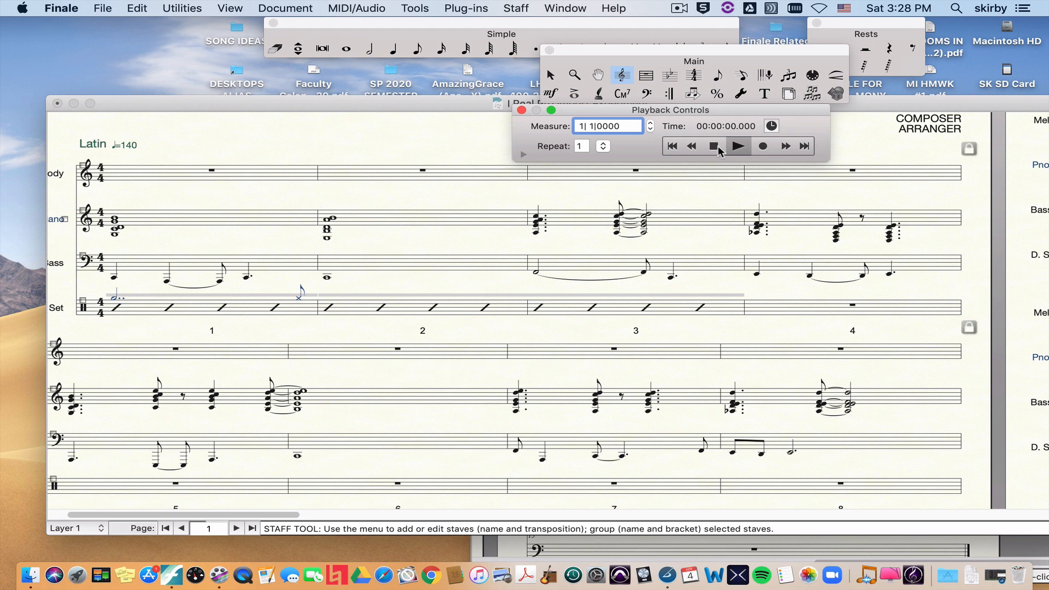
{"action": "left_click", "coordinate": [736, 145]}
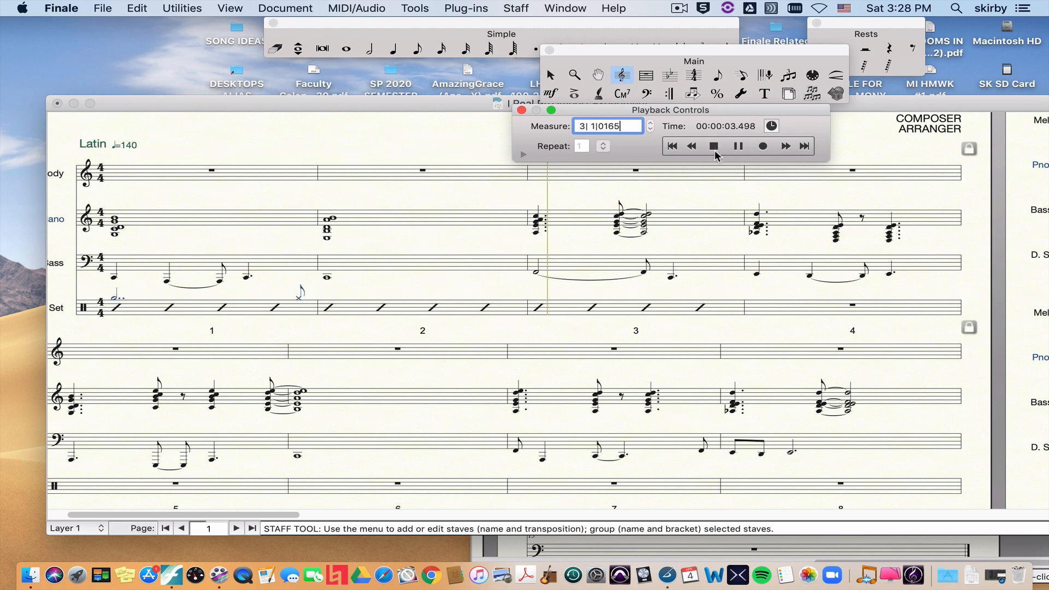
{"action": "left_click", "coordinate": [713, 146]}
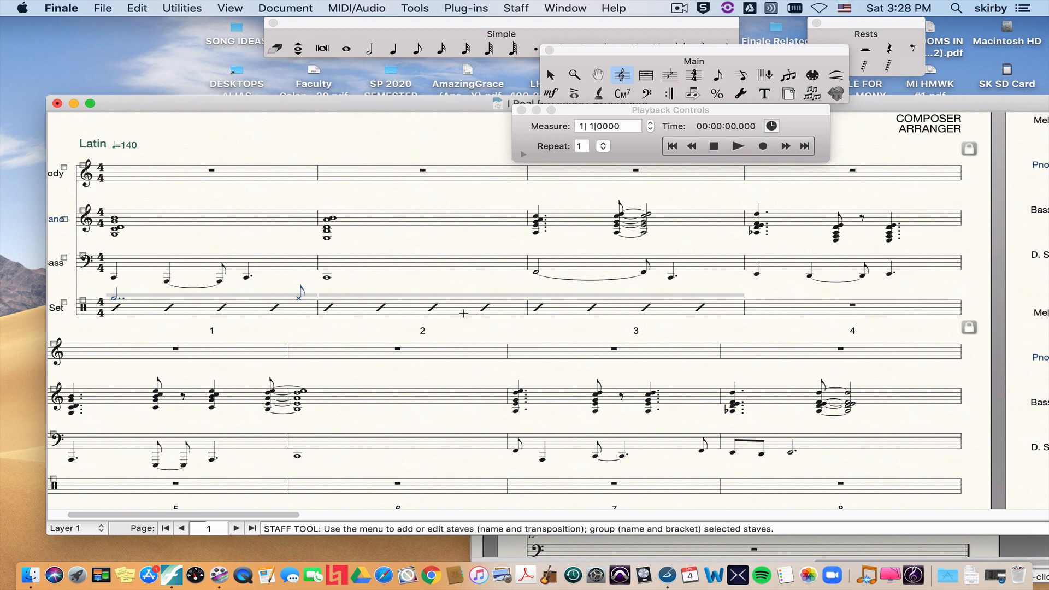